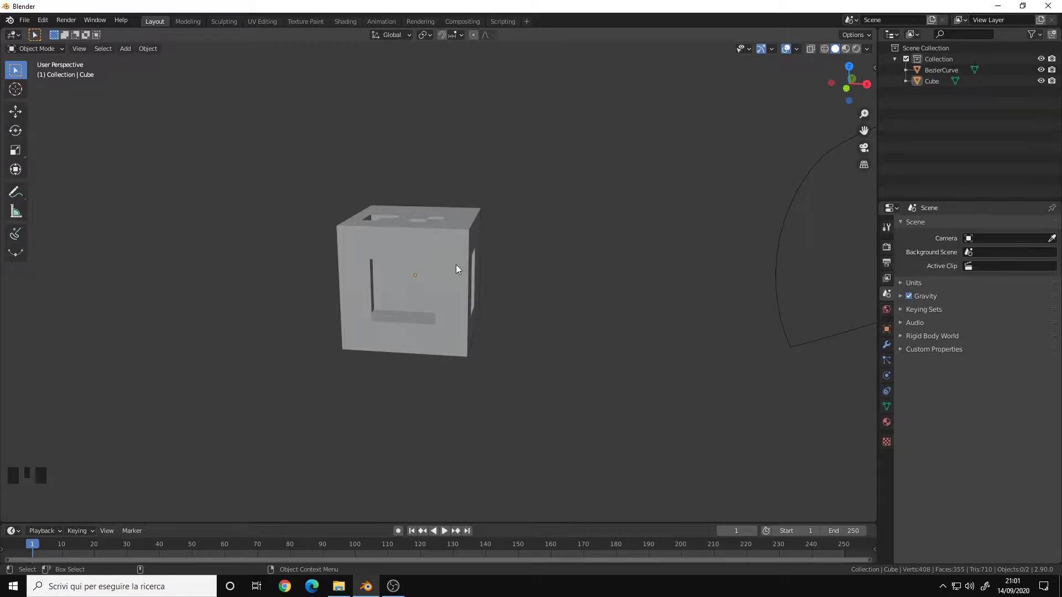
# Enter Edit Mode on the cube and select the edge loop around the large square opening in its side.
pyautogui.keyDown('alt'); pyautogui.moveTo(450, 313); pyautogui.dragTo(497, 257, button='middle'); pyautogui.keyUp('alt')
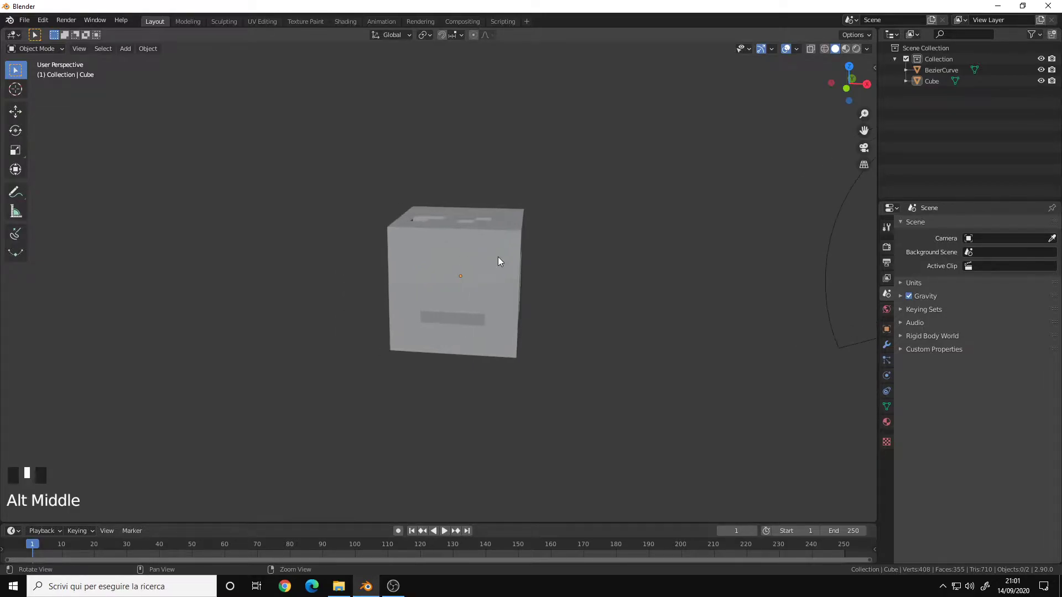
pyautogui.keyDown('alt'); pyautogui.moveTo(497, 257); pyautogui.dragTo(498, 254); pyautogui.keyUp('alt')
pyautogui.press('Tab')
pyautogui.keyDown('alt'); pyautogui.moveTo(499, 254); pyautogui.dragTo(472, 293, button='middle'); pyautogui.keyUp('alt')
pyautogui.keyDown('alt'); pyautogui.moveTo(472, 294); pyautogui.dragTo(498, 296, button='right'); pyautogui.keyUp('alt')
pyautogui.keyDown('alt'); pyautogui.moveTo(498, 296); pyautogui.dragTo(506, 297); pyautogui.keyUp('alt')
pyautogui.keyDown('alt'); pyautogui.moveTo(506, 297); pyautogui.dragTo(475, 297, button='right'); pyautogui.keyUp('alt')
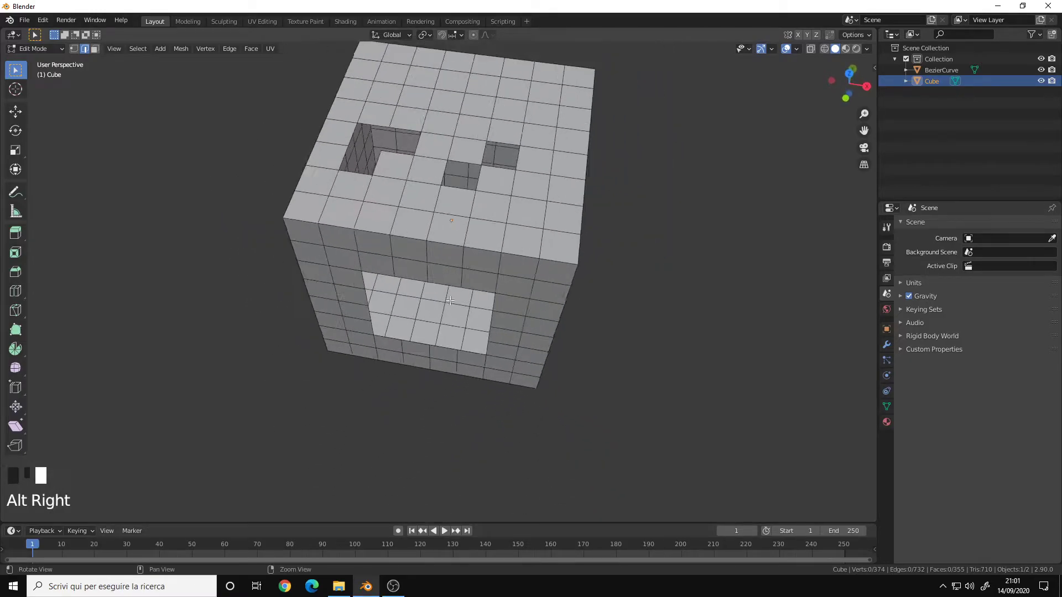
pyautogui.keyDown('alt'); pyautogui.moveTo(476, 297); pyautogui.dragTo(427, 297); pyautogui.keyUp('alt')
pyautogui.keyDown('alt'); pyautogui.moveTo(427, 298); pyautogui.dragTo(442, 293, button='middle'); pyautogui.keyUp('alt')
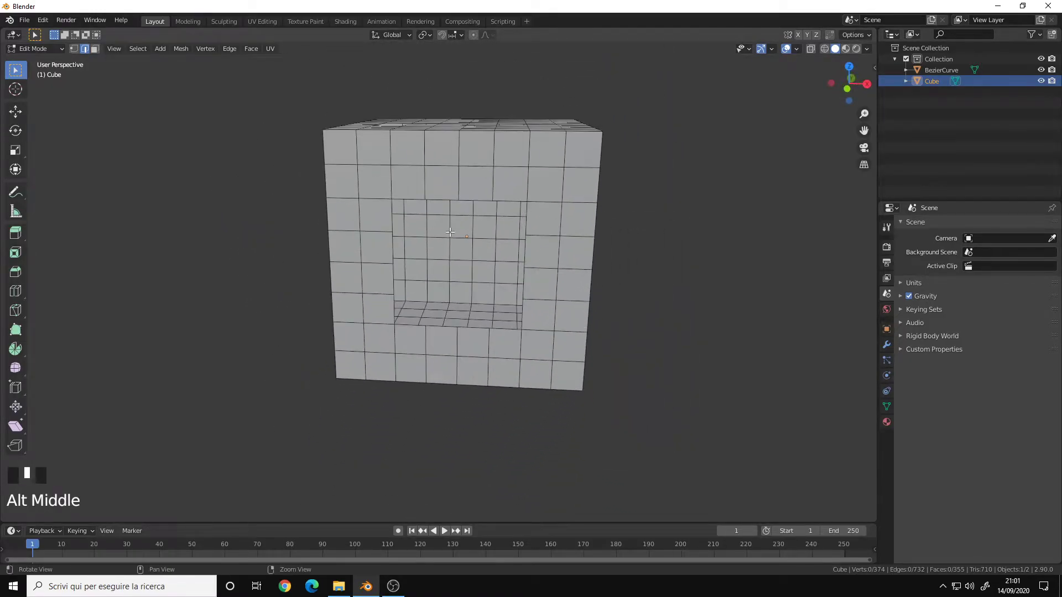
pyautogui.keyDown('alt'); pyautogui.moveTo(443, 293); pyautogui.dragTo(465, 284, button='right'); pyautogui.keyUp('alt')
pyautogui.keyDown('alt'); pyautogui.moveTo(464, 285); pyautogui.dragTo(487, 271); pyautogui.keyUp('alt')
pyautogui.keyDown('alt'); pyautogui.moveTo(486, 270); pyautogui.dragTo(509, 274, button='middle'); pyautogui.keyUp('alt')
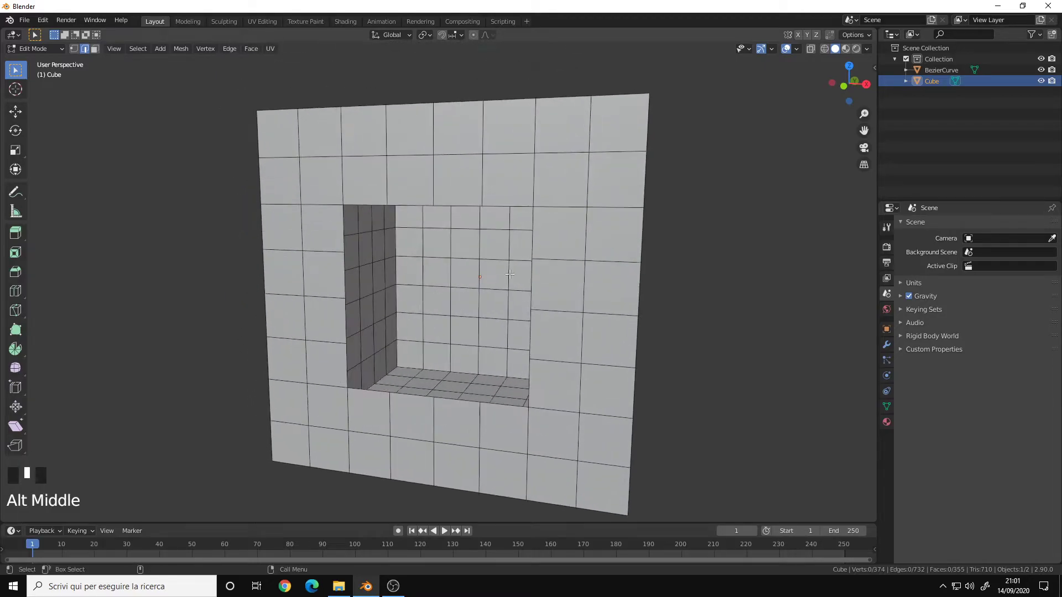
pyautogui.doubleClick(458, 204)
# Close the selected square opening with the Fill command.
pyautogui.keyDown('alt'); pyautogui.moveTo(474, 305); pyautogui.dragTo(504, 298); pyautogui.keyUp('alt')
pyautogui.keyDown('alt'); pyautogui.moveTo(442, 385); pyautogui.dragTo(281, 197); pyautogui.keyUp('alt')
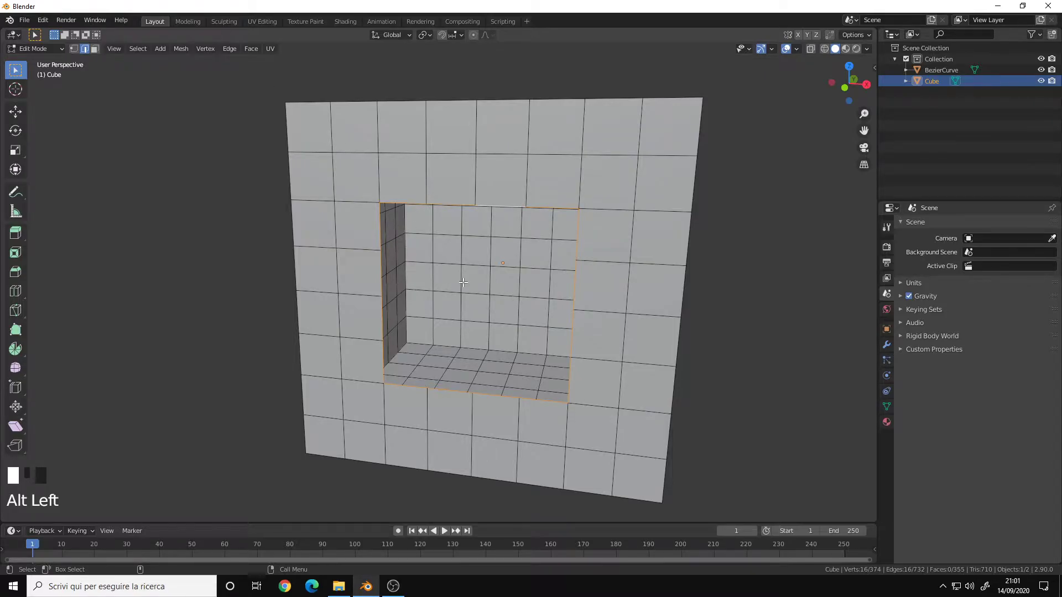
pyautogui.click(253, 48)
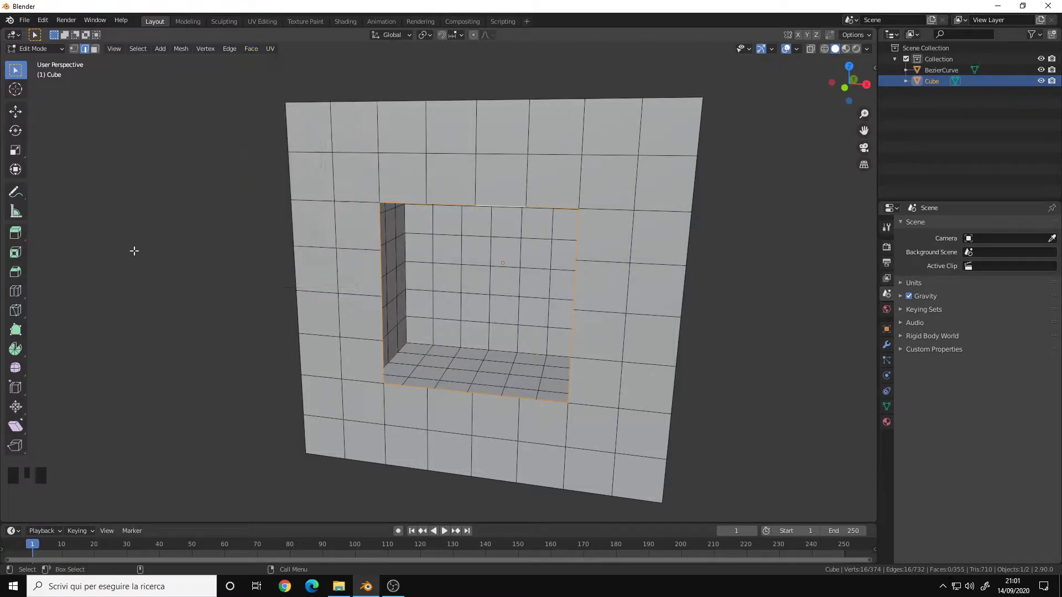
pyautogui.rightClick(425, 205)
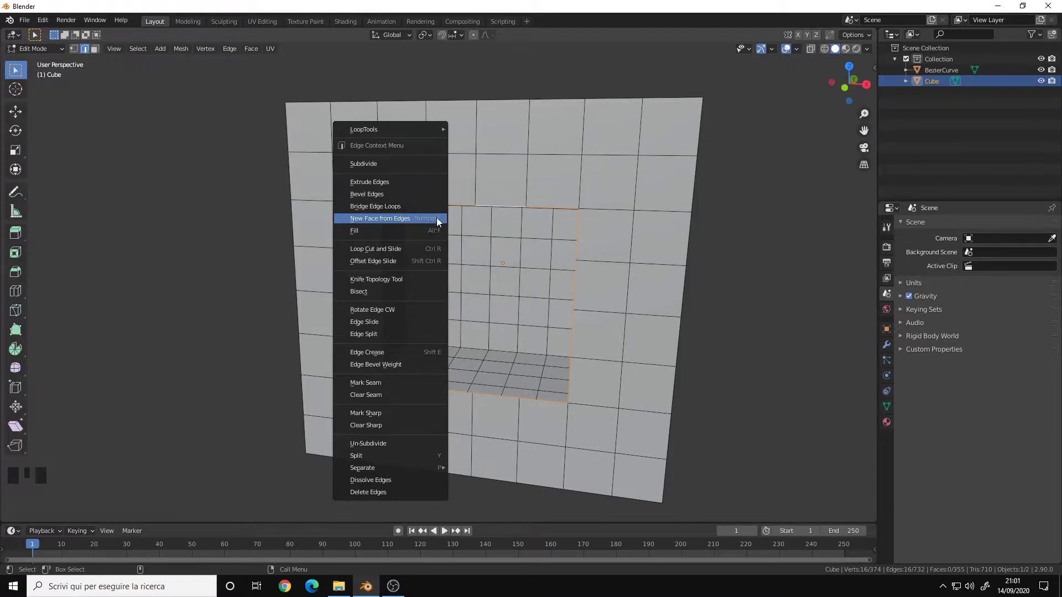
pyautogui.keyDown('alt'); pyautogui.moveTo(436, 220); pyautogui.dragTo(444, 223); pyautogui.keyUp('alt')
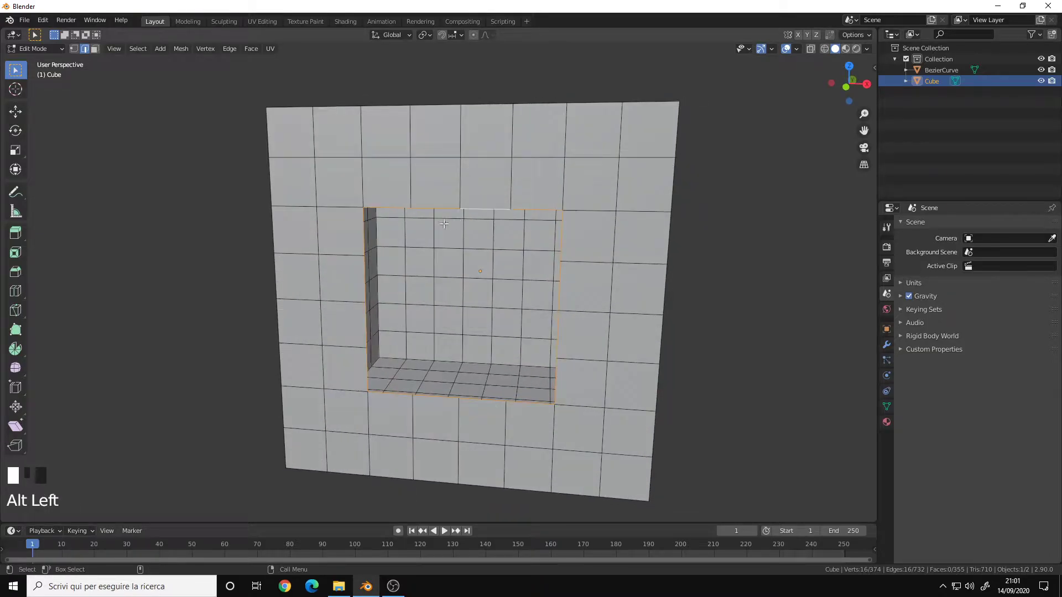
pyautogui.click(252, 49)
pyautogui.click(286, 167)
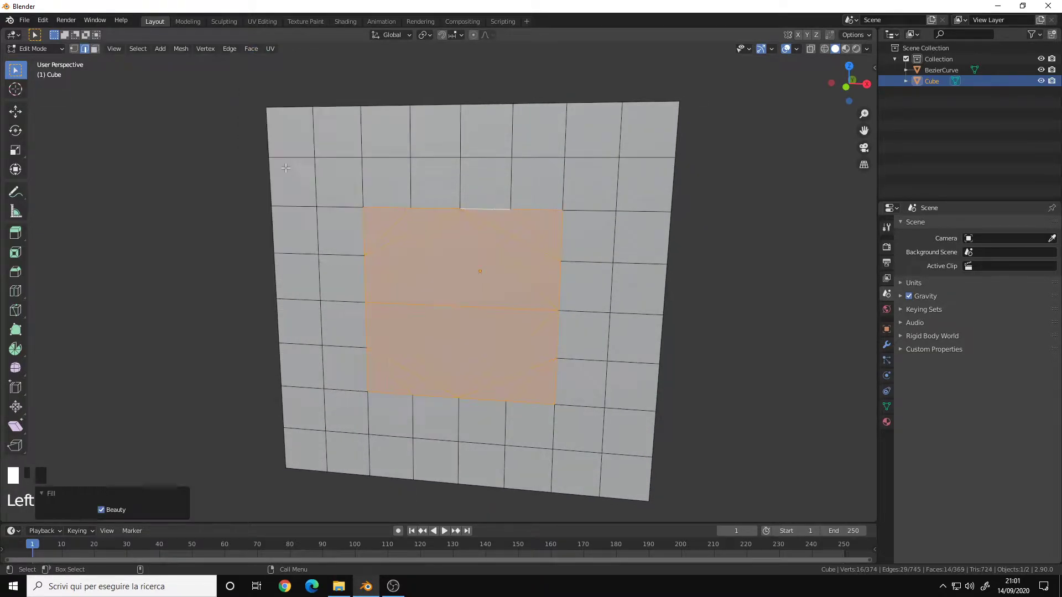
pyautogui.keyDown('alt'); pyautogui.moveTo(285, 167); pyautogui.dragTo(393, 403); pyautogui.keyUp('alt')
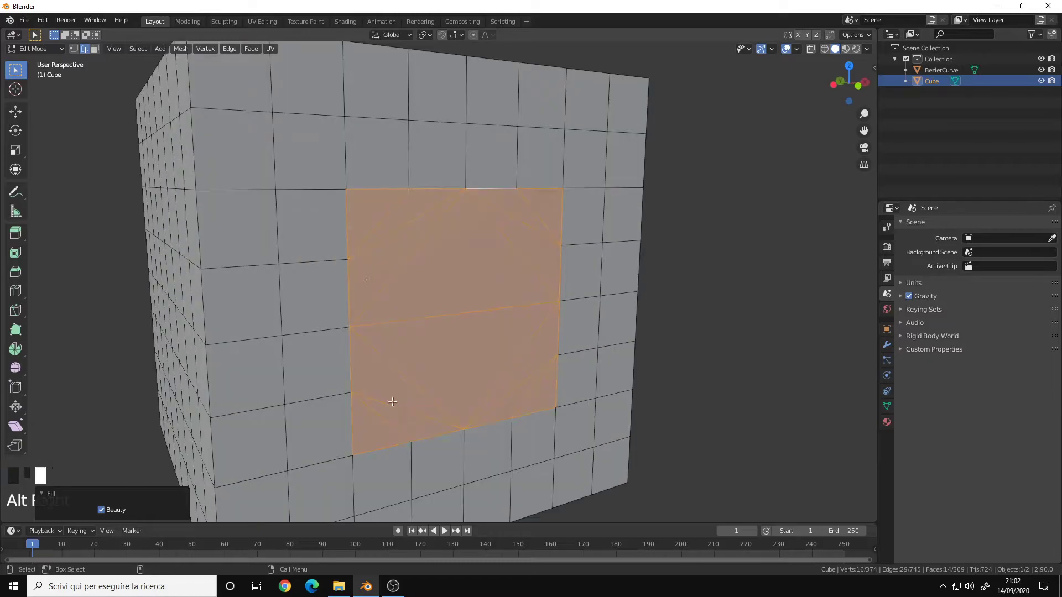
# Switch the fill's Beauty option off and back on, and examine the triangulated faces across the square opening.
pyautogui.click(100, 509)
pyautogui.click(101, 509)
pyautogui.keyDown('alt'); pyautogui.moveTo(496, 312); pyautogui.dragTo(489, 273); pyautogui.keyUp('alt')
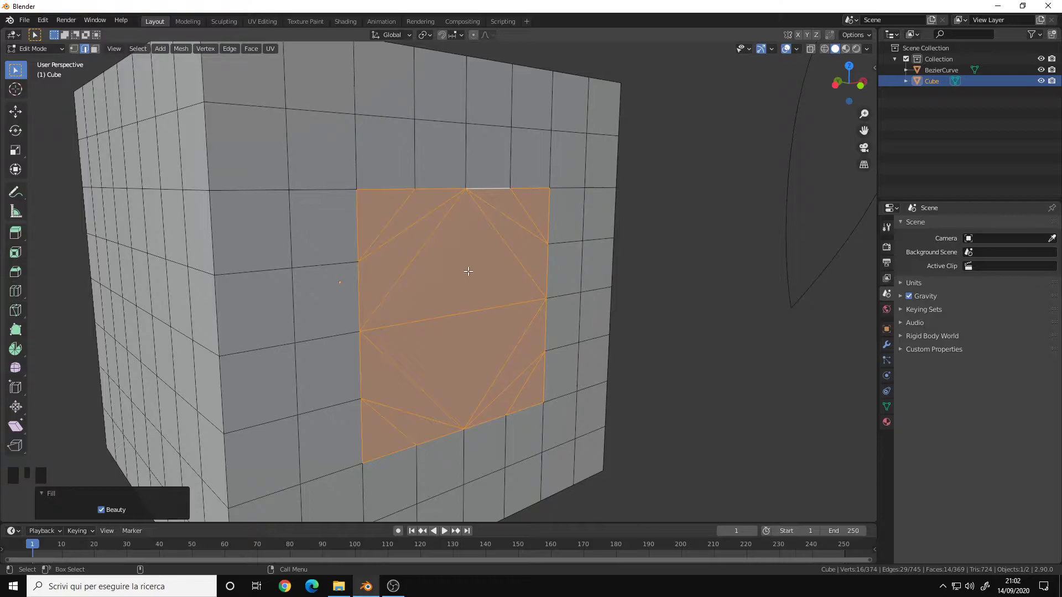
pyautogui.keyDown('alt'); pyautogui.moveTo(459, 280); pyautogui.dragTo(452, 221, button='right'); pyautogui.keyUp('alt')
# Undo the triangulated fill and close the square opening with Grid Fill instead.
pyautogui.hotkey('ctrl', 'z')
pyautogui.hotkey('ctrl', 'z')
pyautogui.keyDown('alt'); pyautogui.moveTo(453, 222); pyautogui.dragTo(453, 238, button='right'); pyautogui.keyUp('alt')
pyautogui.click(254, 51)
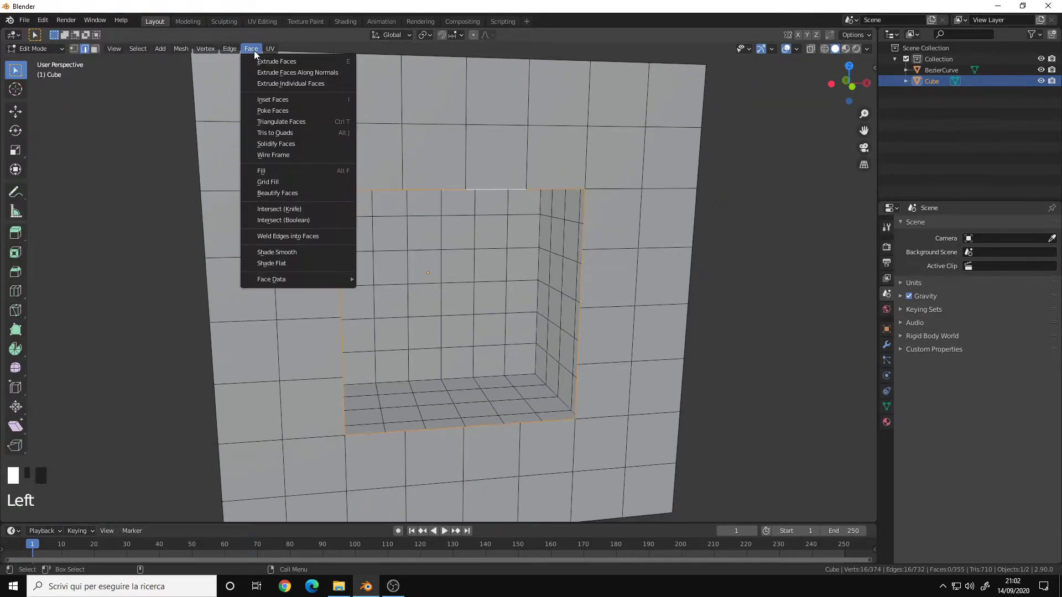
pyautogui.click(289, 182)
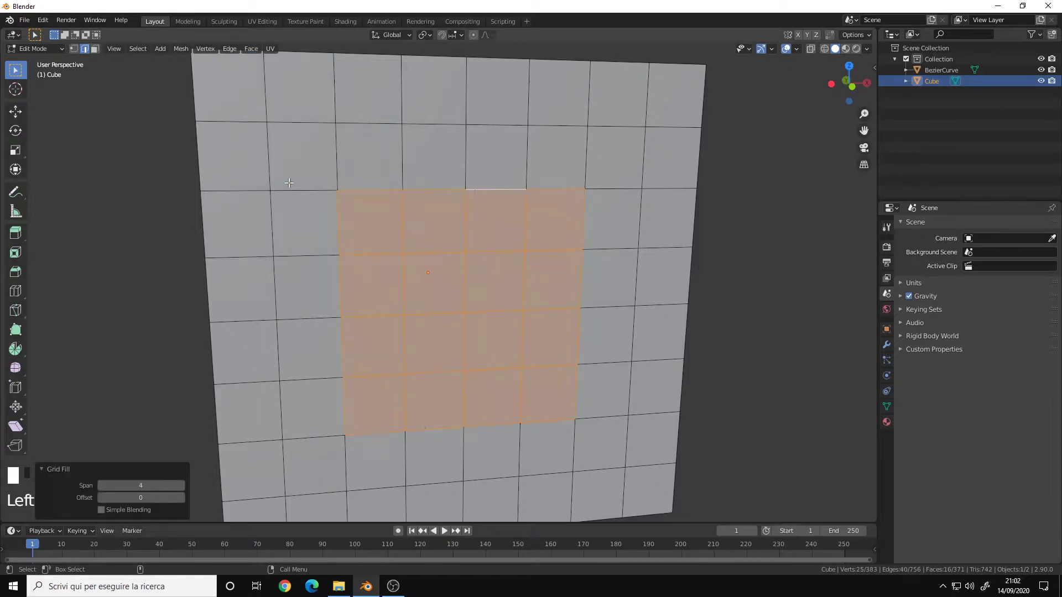
pyautogui.keyDown('alt'); pyautogui.moveTo(389, 345); pyautogui.dragTo(426, 327, button='middle'); pyautogui.keyUp('alt')
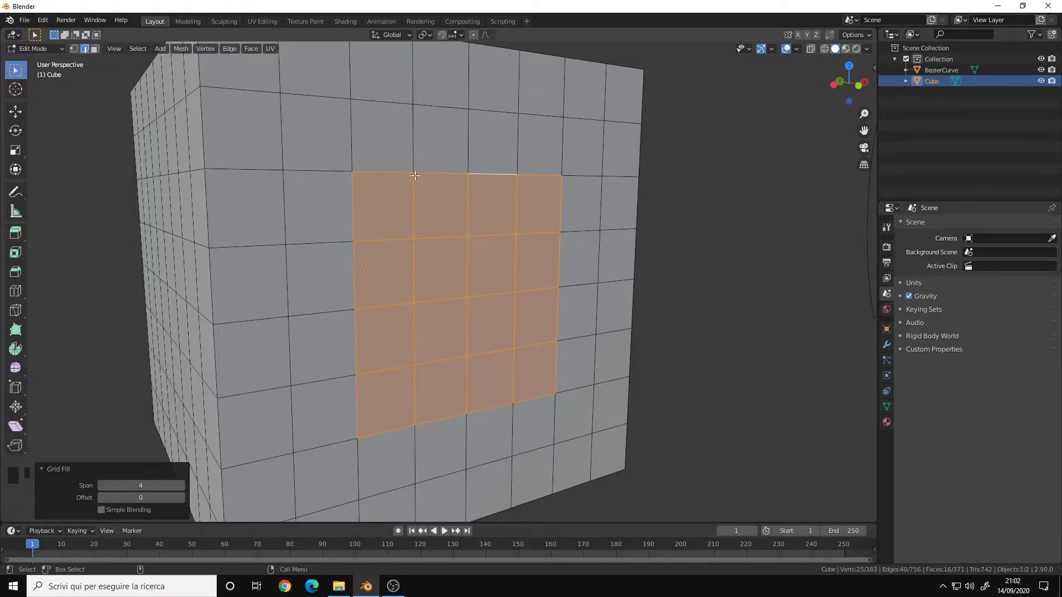
pyautogui.hotkey('alt', 'a')
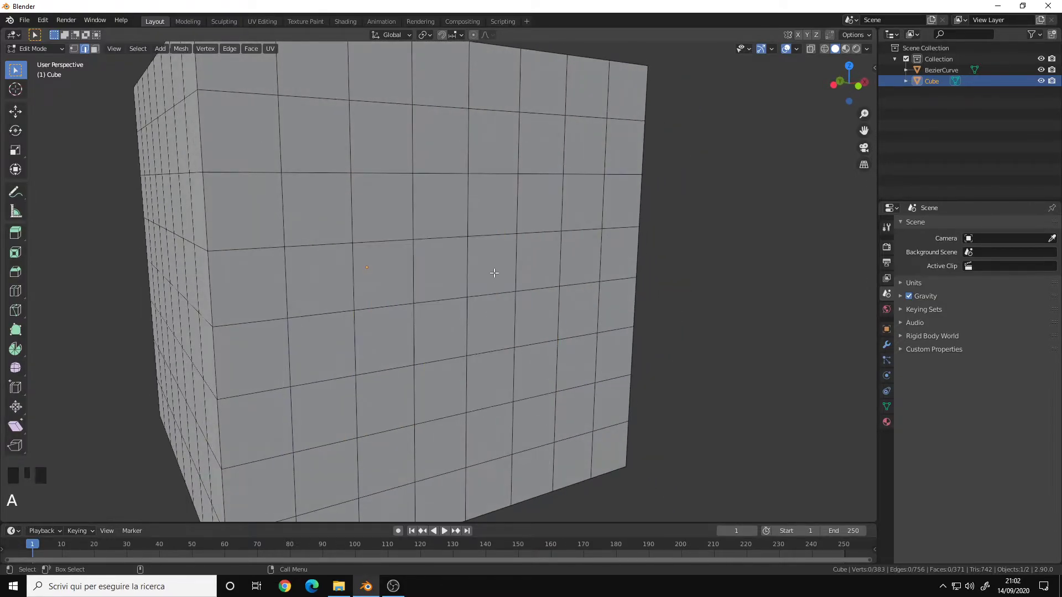
pyautogui.hotkey('ctrl', 'z')
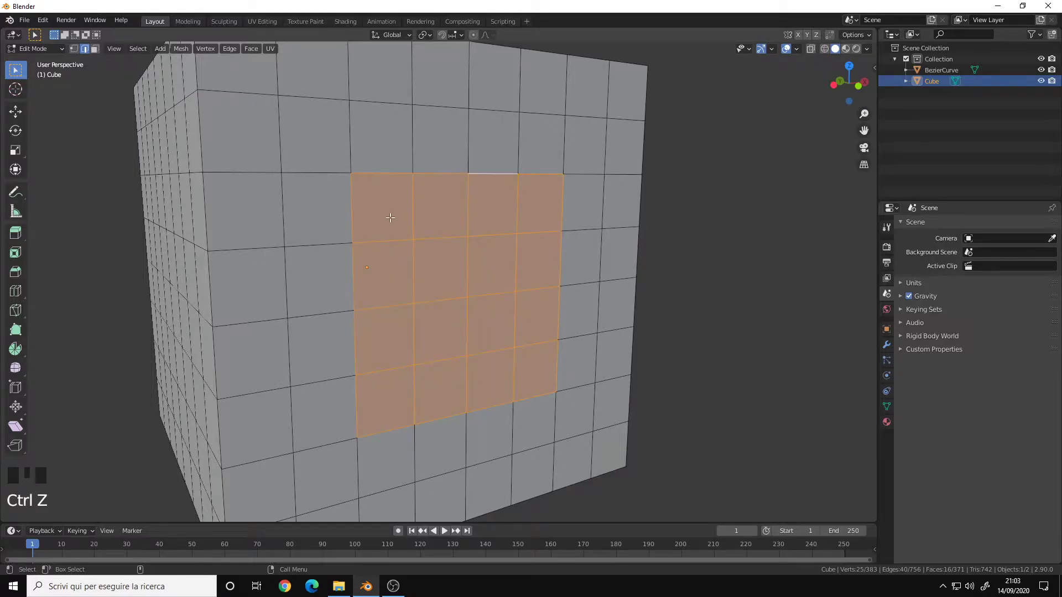
# Select the edge loop around the L-shaped opening in the cube's top face.
pyautogui.scroll(-2, 433, 335)
pyautogui.keyDown('alt'); pyautogui.moveTo(434, 335); pyautogui.dragTo(400, 408); pyautogui.keyUp('alt')
pyautogui.keyDown('alt'); pyautogui.moveTo(401, 408); pyautogui.dragTo(402, 462, button='middle'); pyautogui.keyUp('alt')
pyautogui.scroll(5, 332, 293)
pyautogui.doubleClick(443, 250)
pyautogui.keyDown('alt'); pyautogui.moveTo(442, 257); pyautogui.dragTo(430, 267); pyautogui.keyUp('alt')
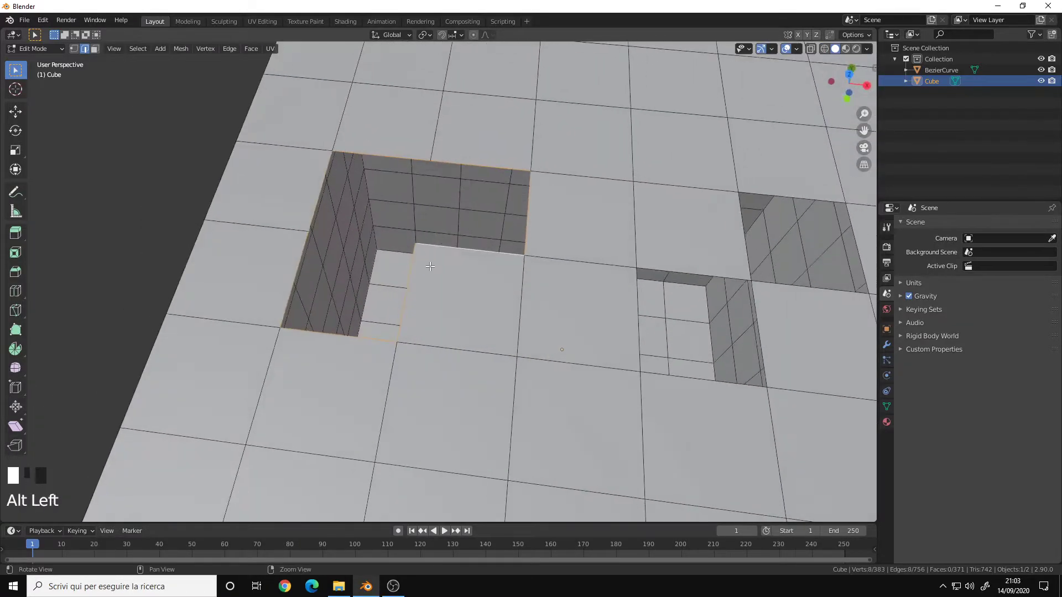
pyautogui.keyDown('alt'); pyautogui.middleClick(431, 266); pyautogui.keyUp('alt')
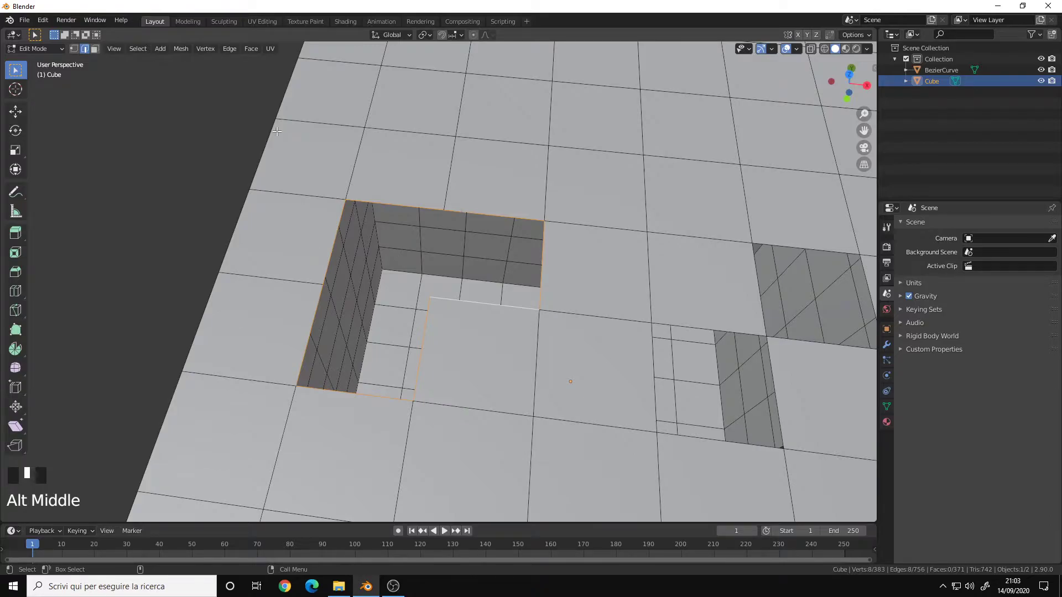
# Close the L-shaped opening with Grid Fill and inspect the new faces.
pyautogui.click(251, 51)
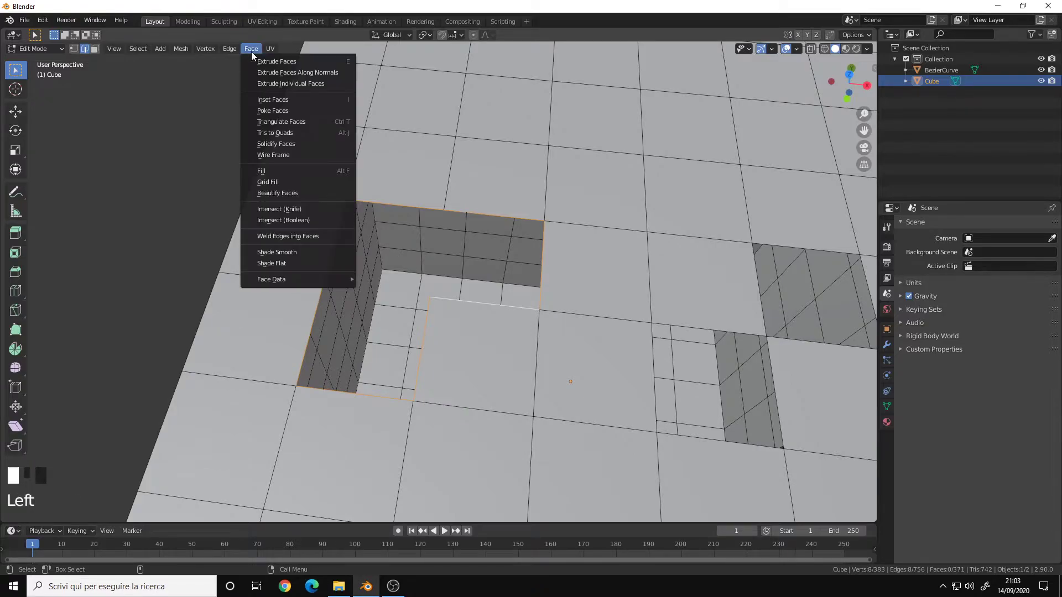
pyautogui.click(285, 183)
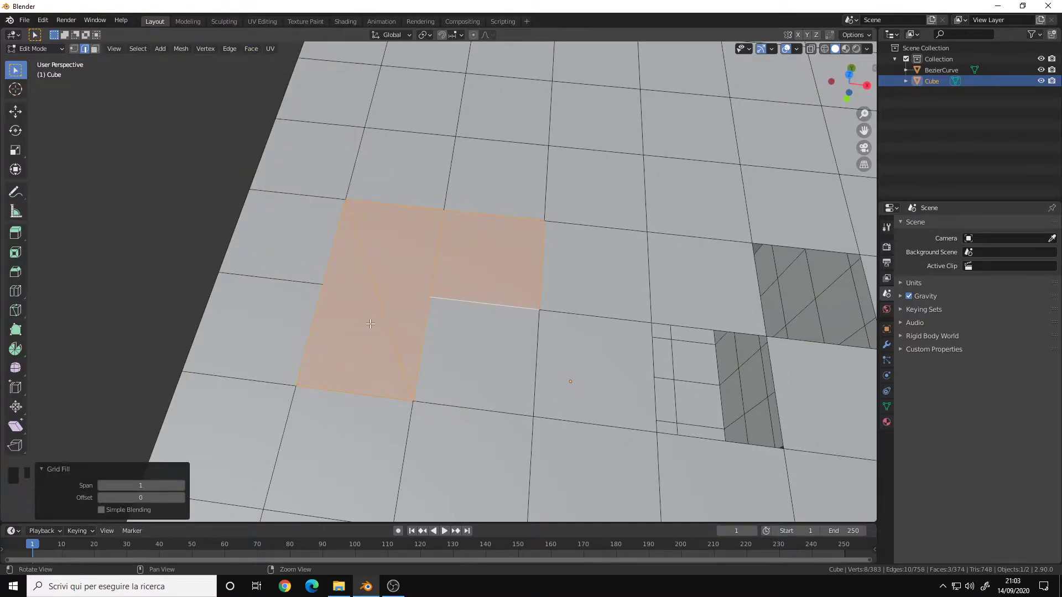
pyautogui.keyDown('alt'); pyautogui.moveTo(398, 285); pyautogui.dragTo(437, 289); pyautogui.keyUp('alt')
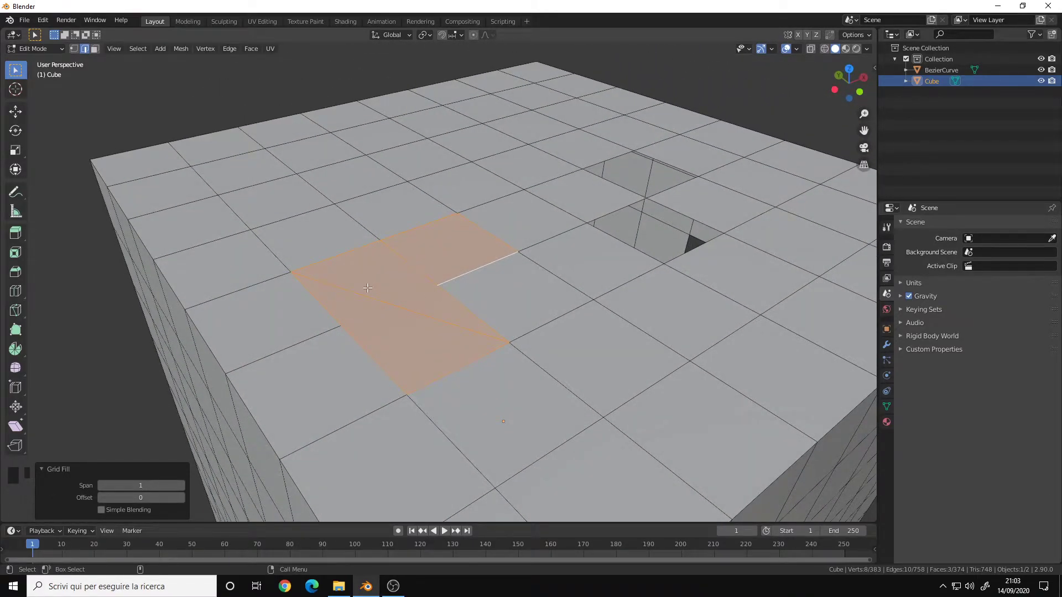
pyautogui.click(101, 486)
pyautogui.keyDown('alt'); pyautogui.moveTo(403, 312); pyautogui.dragTo(439, 308); pyautogui.keyUp('alt')
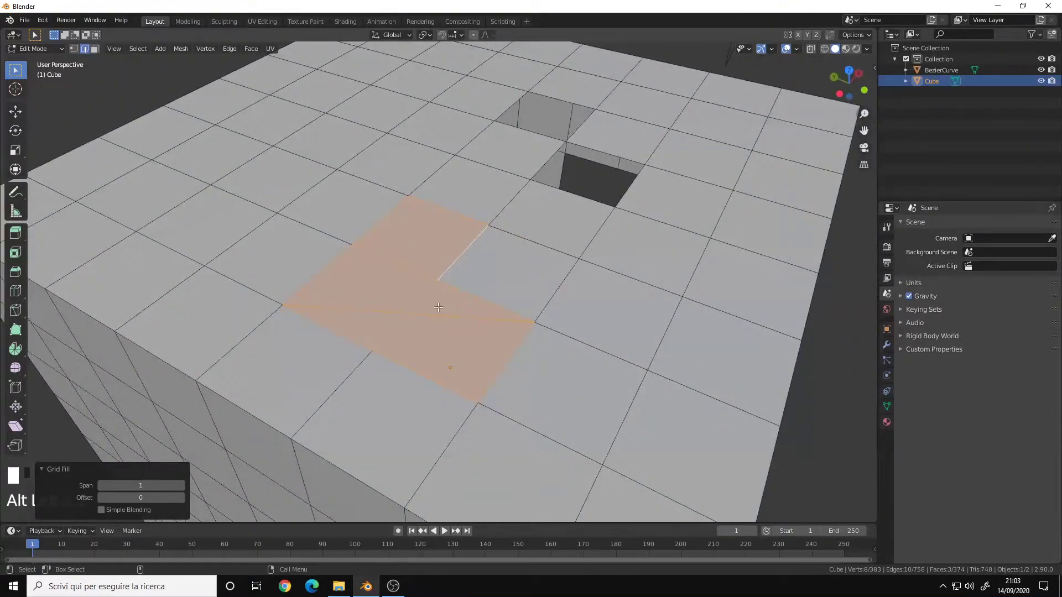
# Connect the filled L-shape's inner corner vertex to the opposite outer-edge vertex with a new edge across the diagonal.
pyautogui.press('1')
pyautogui.click(372, 351)
pyautogui.keyDown('shift'); pyautogui.click(438, 281); pyautogui.keyUp('shift')
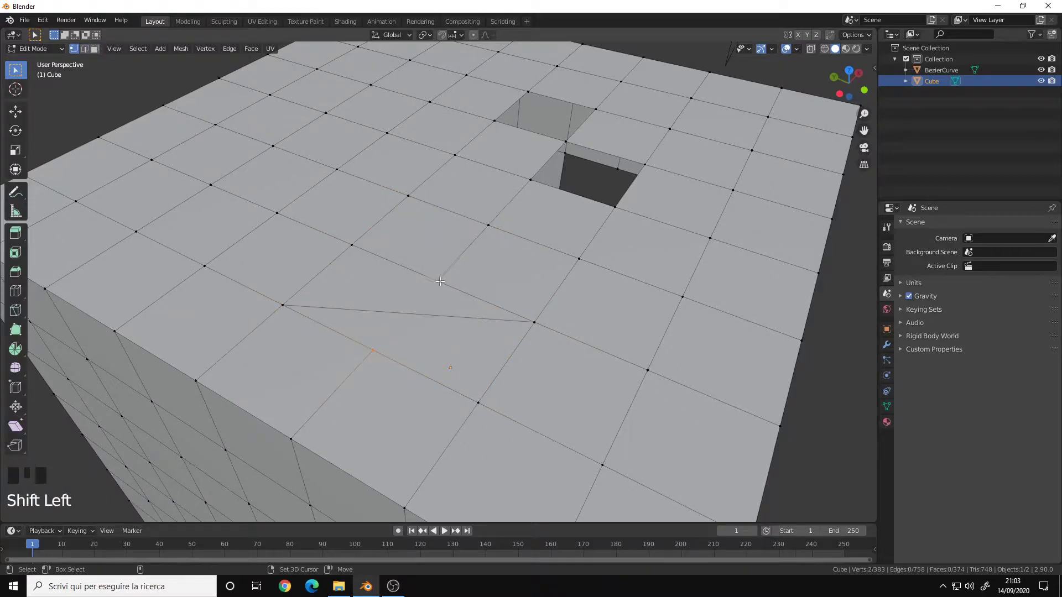
pyautogui.press('j')
# Select both halves of the diagonal edge in the filled L-shape and dissolve them.
pyautogui.press('2')
pyautogui.keyDown('shift'); pyautogui.click(450, 318); pyautogui.keyUp('shift')
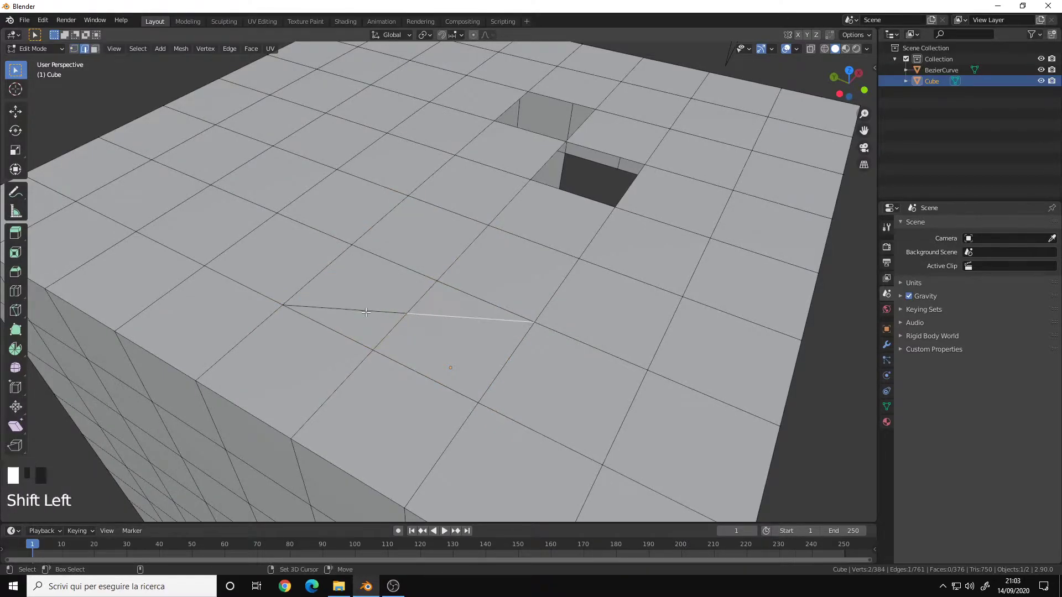
pyautogui.hotkey('ctrl', 'Delete')
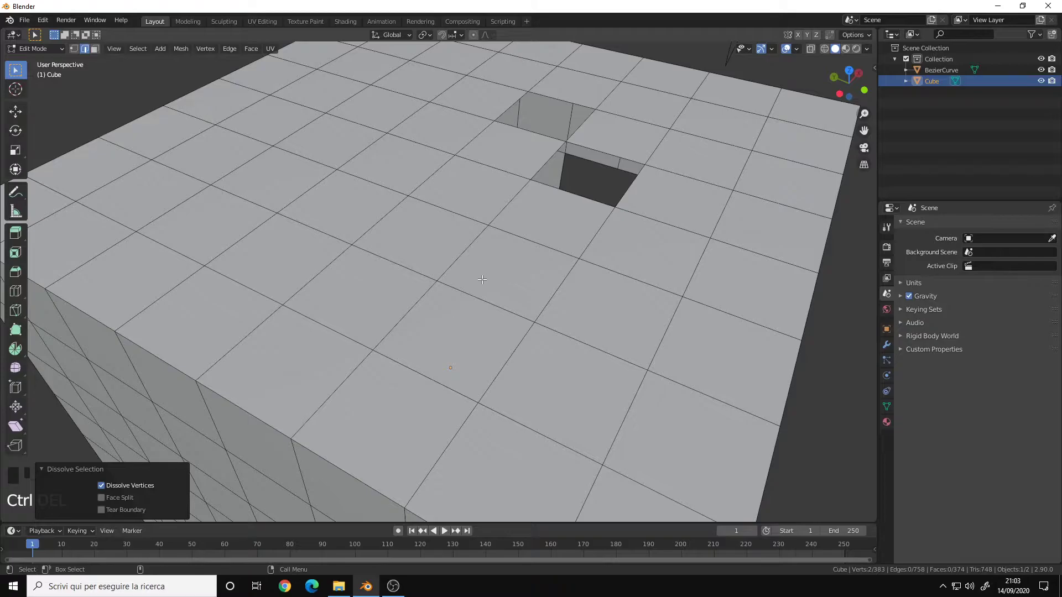
pyautogui.keyDown('alt'); pyautogui.moveTo(482, 280); pyautogui.dragTo(463, 299, button='middle'); pyautogui.keyUp('alt')
# Undo the edge edits and the grid fill, back to the selected loop of the open L-shaped hole.
pyautogui.hotkey('ctrl', 'z')
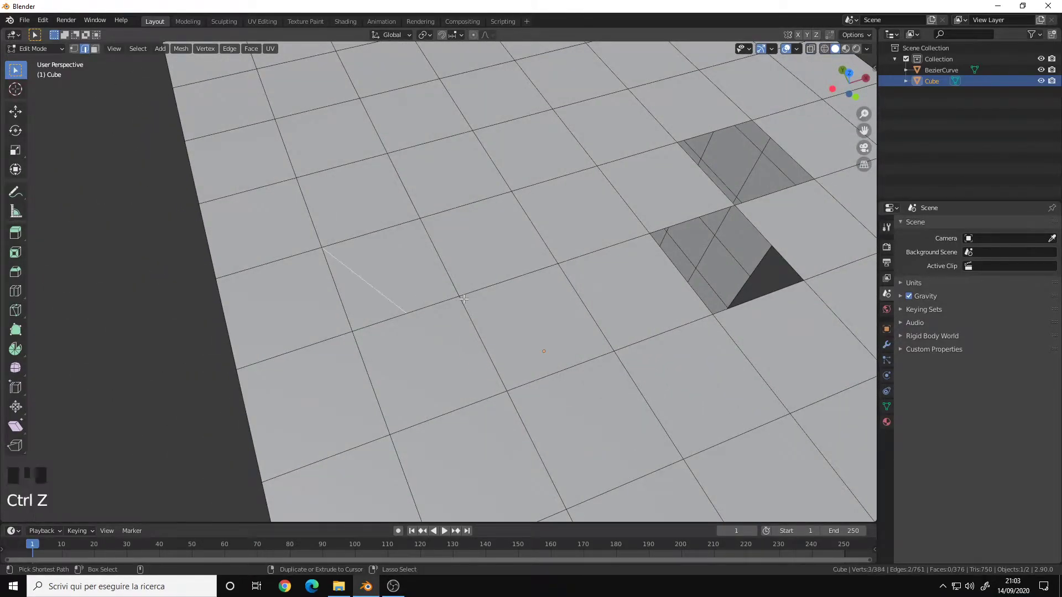
pyautogui.hotkey('ctrl', 'z')
pyautogui.hotkey('ctrl', 'z')
pyautogui.hotkey('ctrl', 'z')
pyautogui.hotkey('ctrl', 'z')
pyautogui.hotkey('ctrl', 'z')
pyautogui.hotkey('ctrl', 'z')
pyautogui.hotkey('ctrl', 'z')
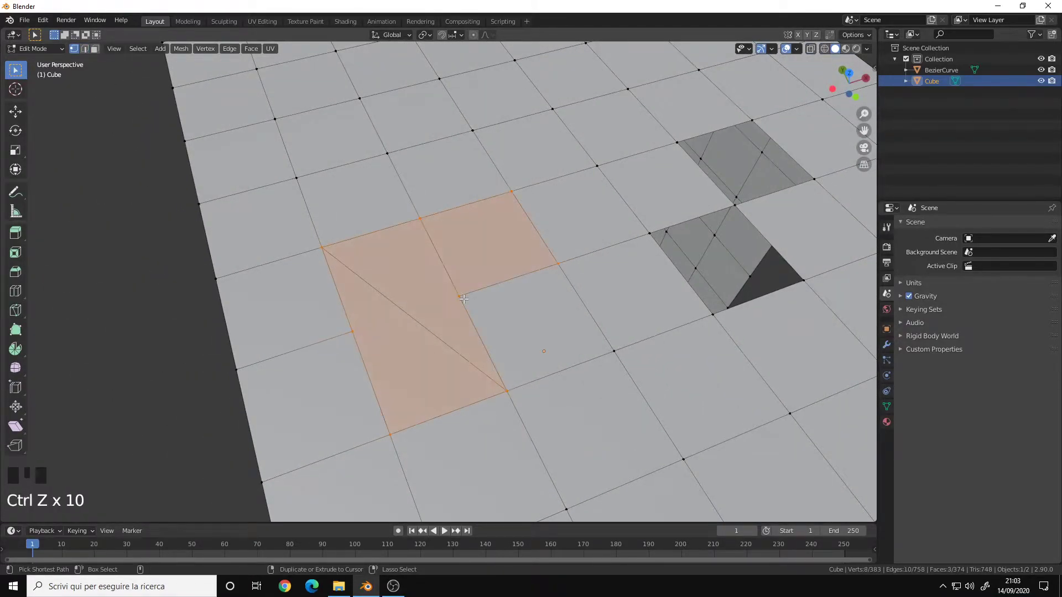
pyautogui.hotkey('ctrl', 'z')
pyautogui.keyDown('alt'); pyautogui.moveTo(464, 299); pyautogui.dragTo(445, 302); pyautogui.keyUp('alt')
pyautogui.hotkey('ctrl', 'z')
# Close the L-shaped opening in the top face with the Fill command.
pyautogui.click(251, 49)
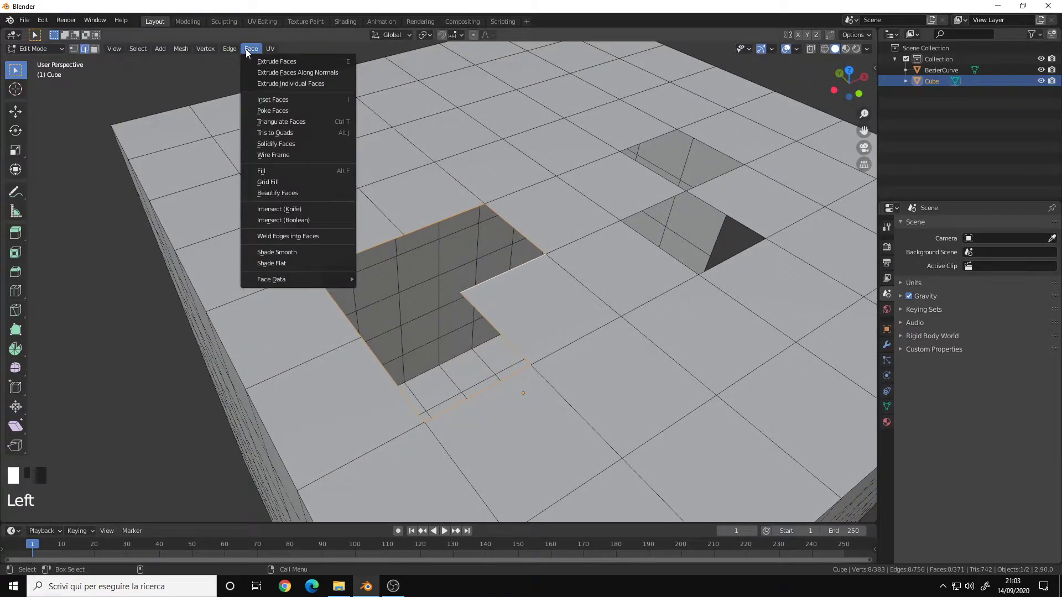
pyautogui.click(280, 171)
pyautogui.keyDown('alt'); pyautogui.moveTo(409, 266); pyautogui.dragTo(448, 273); pyautogui.keyUp('alt')
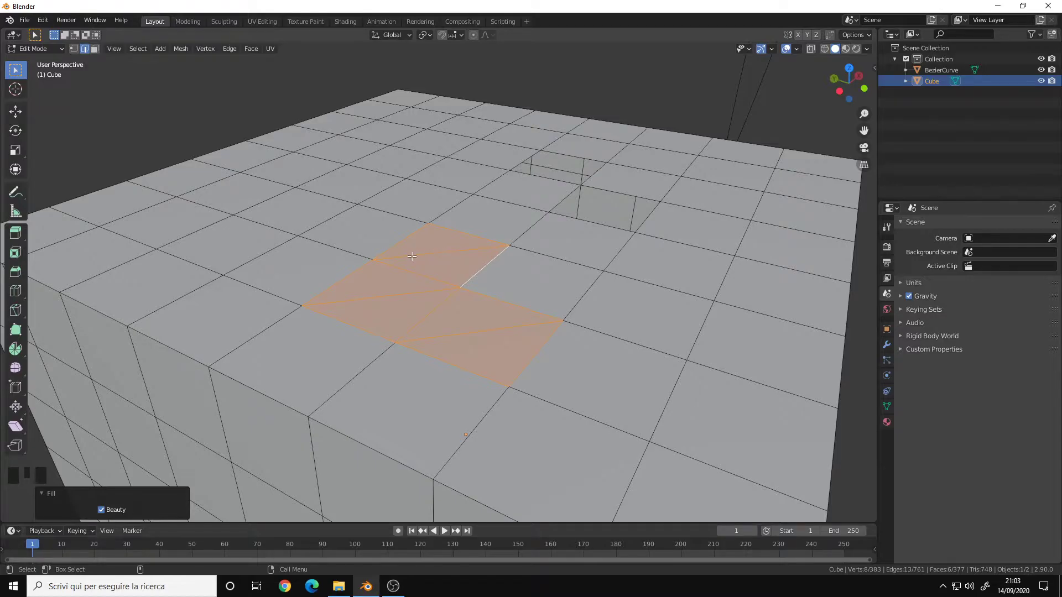
# Select the edge loop around the two square openings that touch at one corner in the top face.
pyautogui.keyDown('alt'); pyautogui.moveTo(462, 350); pyautogui.dragTo(403, 284); pyautogui.keyUp('alt')
pyautogui.hotkey('alt', 'a')
pyautogui.doubleClick(440, 242)
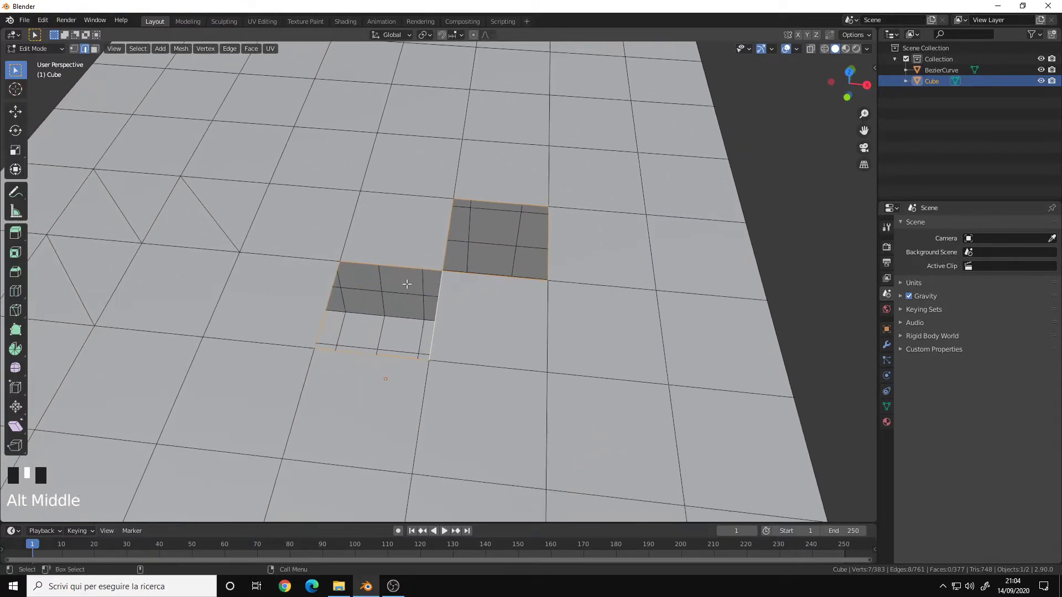
pyautogui.moveTo(440, 283)
pyautogui.keyDown('alt'); pyautogui.mouseDown(button='right')
pyautogui.moveTo(481, 271)
pyautogui.moveTo(457, 282)
pyautogui.mouseUp(button='right'); pyautogui.keyUp('alt')
pyautogui.press('1')
pyautogui.click(444, 264)
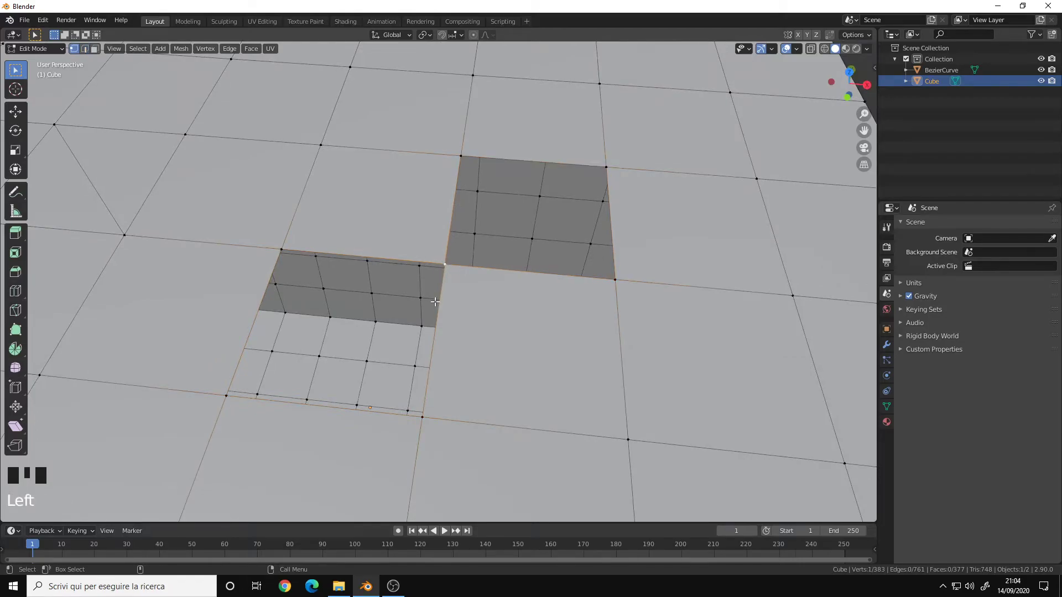
pyautogui.keyDown('alt'); pyautogui.moveTo(435, 302); pyautogui.dragTo(429, 269); pyautogui.keyUp('alt')
pyautogui.moveTo(429, 268)
pyautogui.keyDown('alt'); pyautogui.mouseDown(button='right')
pyautogui.moveTo(489, 261)
pyautogui.moveTo(411, 270)
pyautogui.mouseUp(button='right'); pyautogui.keyUp('alt')
pyautogui.press('2')
pyautogui.doubleClick(410, 268)
pyautogui.keyDown('alt'); pyautogui.moveTo(410, 270); pyautogui.dragTo(410, 285); pyautogui.keyUp('alt')
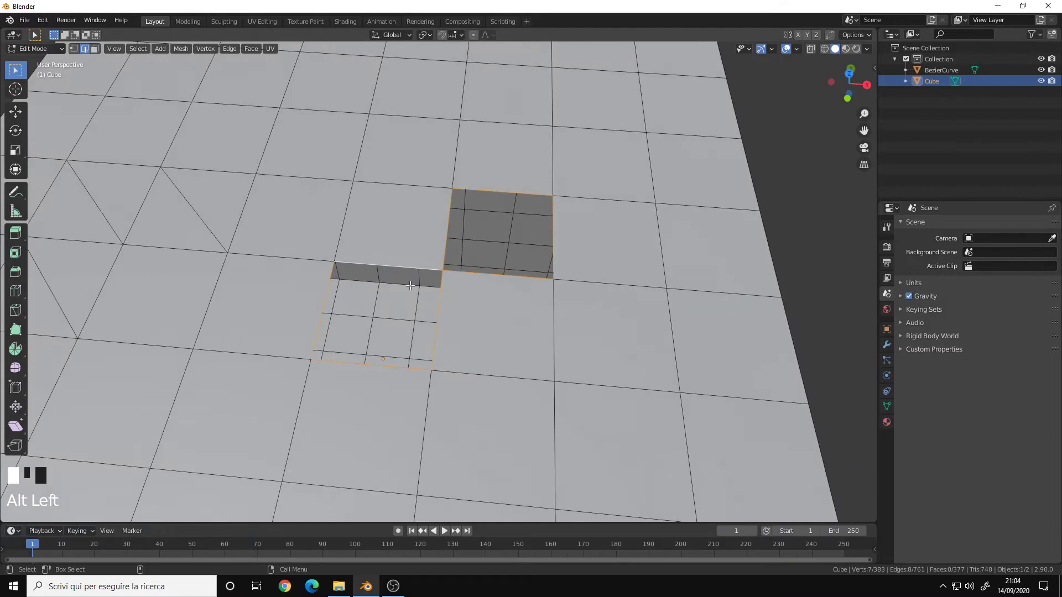
# Try to close the two corner-touching square openings with Grid Fill.
pyautogui.click(252, 49)
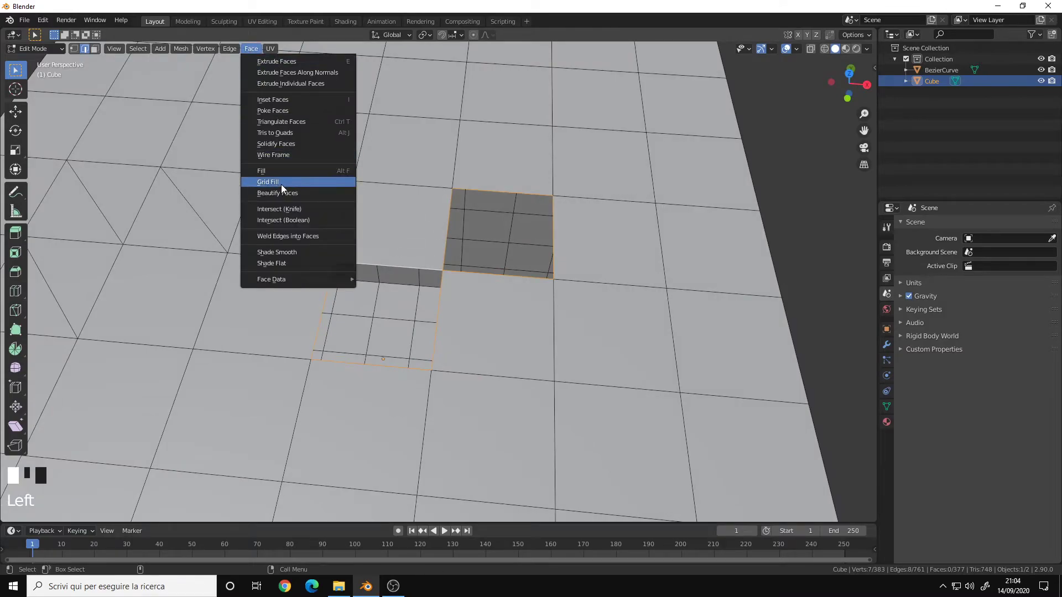
pyautogui.click(282, 187)
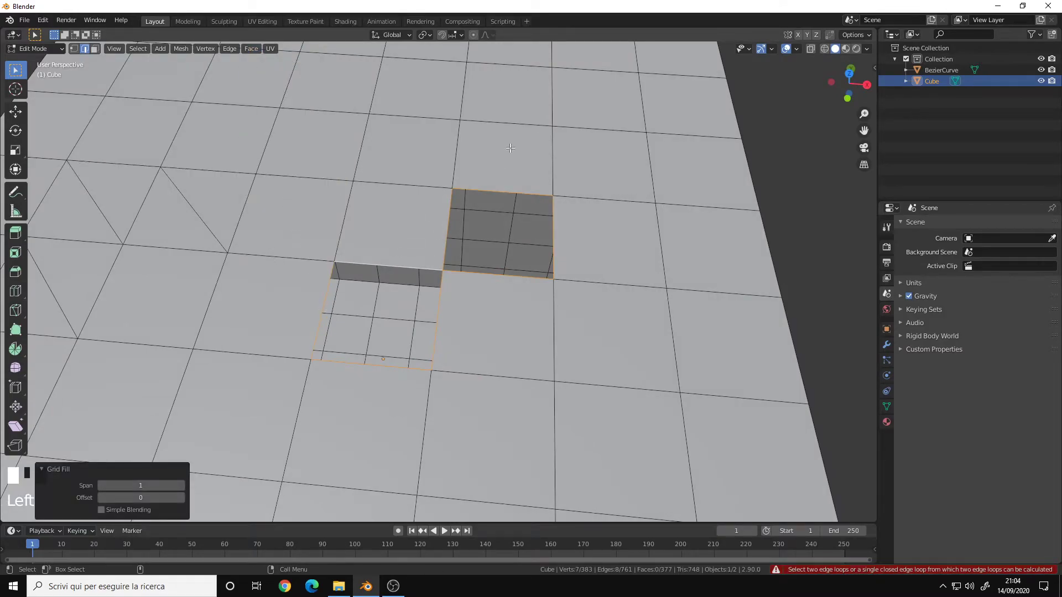
# Try to close the two corner-touching square openings in the top face with the Fill command.
pyautogui.click(251, 49)
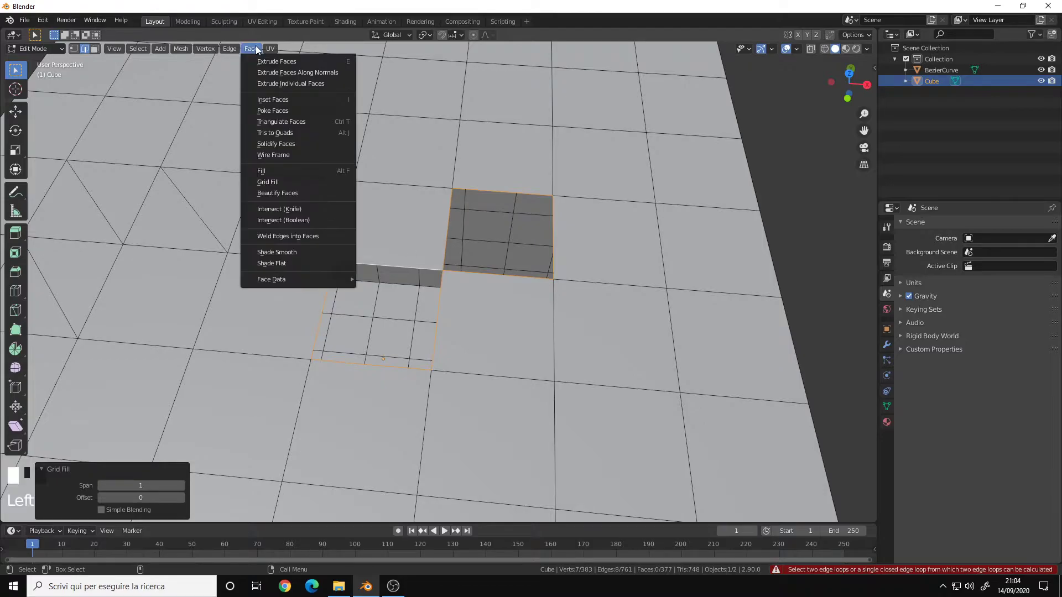
pyautogui.click(271, 170)
pyautogui.moveTo(362, 243); pyautogui.dragTo(375, 297, button='middle')
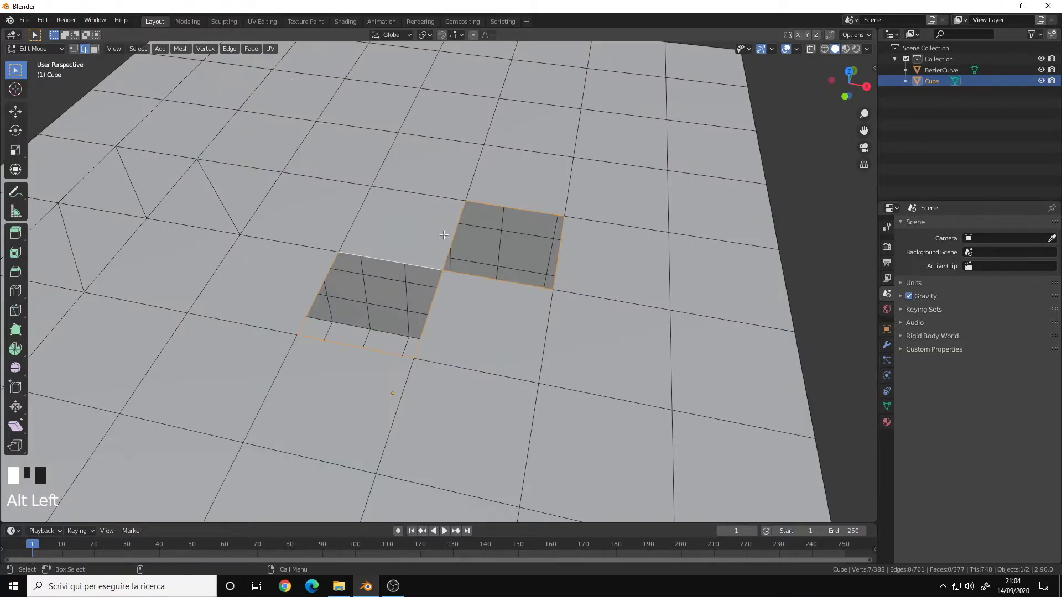
# Close the two corner-touching square openings with New Face from Edges.
pyautogui.rightClick(443, 234)
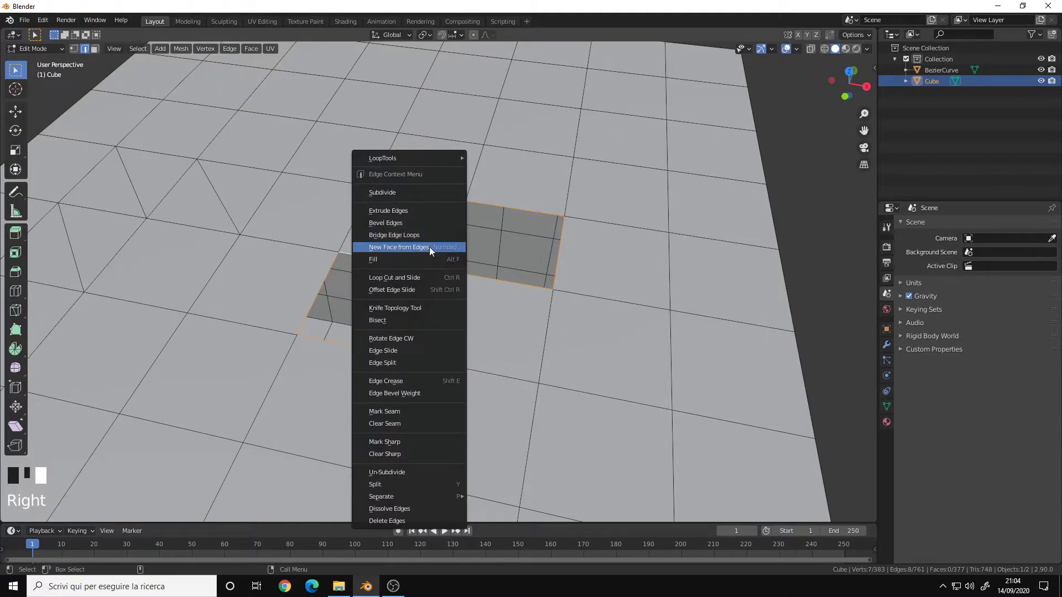
pyautogui.click(429, 247)
pyautogui.keyDown('alt'); pyautogui.moveTo(429, 247); pyautogui.dragTo(489, 255); pyautogui.keyUp('alt')
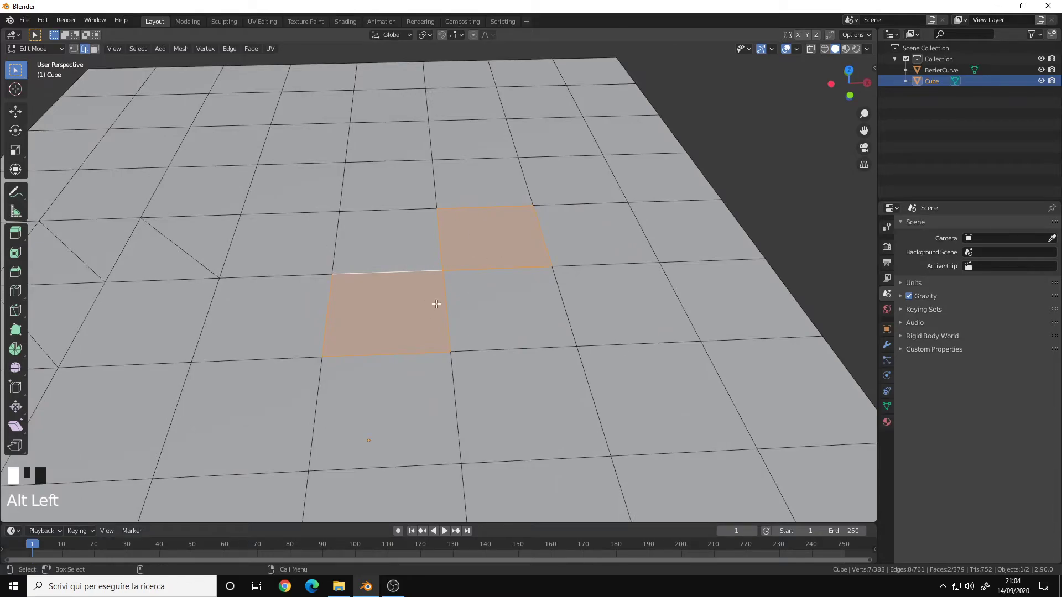
# Check the two new square faces in the top by selecting each in face mode, and clear the selection.
pyautogui.press('a')
pyautogui.press('3')
pyautogui.click(403, 305)
pyautogui.keyDown('shift'); pyautogui.click(493, 252); pyautogui.keyUp('shift')
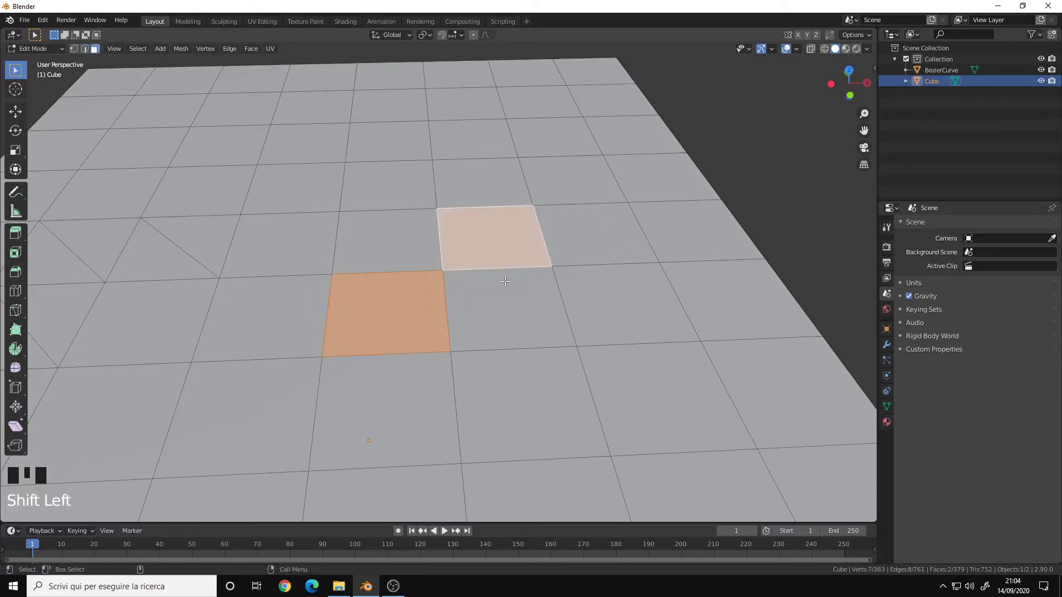
pyautogui.keyDown('alt'); pyautogui.moveTo(506, 280); pyautogui.dragTo(431, 318, button='right'); pyautogui.keyUp('alt')
pyautogui.keyDown('alt'); pyautogui.moveTo(431, 318); pyautogui.dragTo(425, 290); pyautogui.keyUp('alt')
pyautogui.press('a')
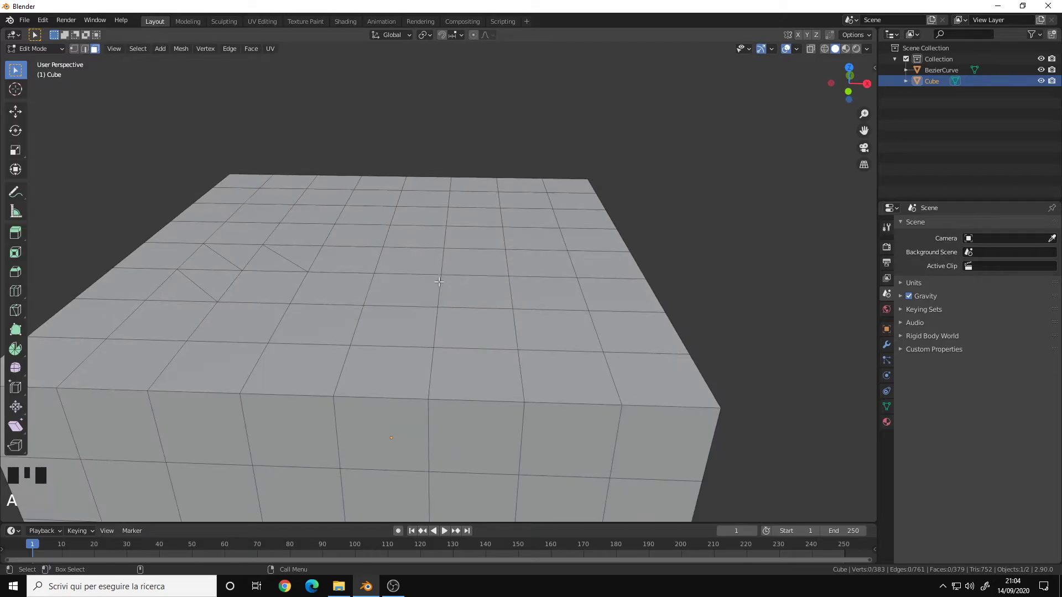
# Select the border edge loop of the tall rectangular opening in the cube's side face in edge mode.
pyautogui.keyDown('alt'); pyautogui.moveTo(438, 260); pyautogui.dragTo(408, 309, button='right'); pyautogui.keyUp('alt')
pyautogui.keyDown('alt'); pyautogui.moveTo(408, 310); pyautogui.dragTo(408, 224, button='middle'); pyautogui.keyUp('alt')
pyautogui.keyDown('alt'); pyautogui.moveTo(408, 224); pyautogui.dragTo(375, 269, button='right'); pyautogui.keyUp('alt')
pyautogui.keyDown('alt'); pyautogui.moveTo(453, 288); pyautogui.dragTo(343, 265); pyautogui.keyUp('alt')
pyautogui.keyDown('alt'); pyautogui.moveTo(354, 265); pyautogui.dragTo(445, 211, button='right'); pyautogui.keyUp('alt')
pyautogui.press('2')
pyautogui.doubleClick(419, 212)
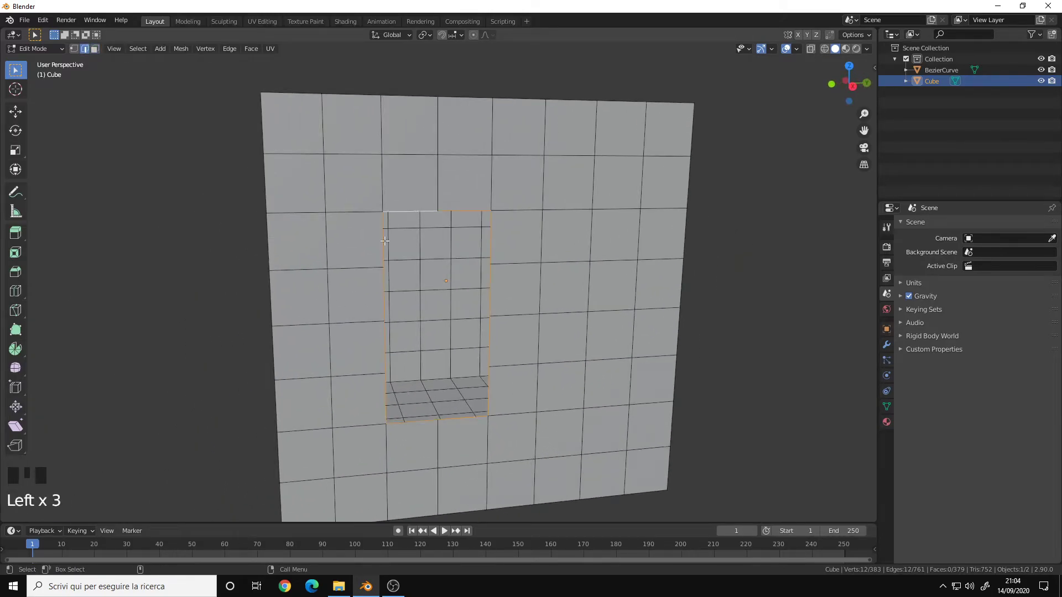
# Close the tall rectangular opening in the side face with one single new face.
pyautogui.keyDown('alt'); pyautogui.moveTo(384, 241); pyautogui.dragTo(329, 261); pyautogui.keyUp('alt')
pyautogui.press('KP_Decimal')
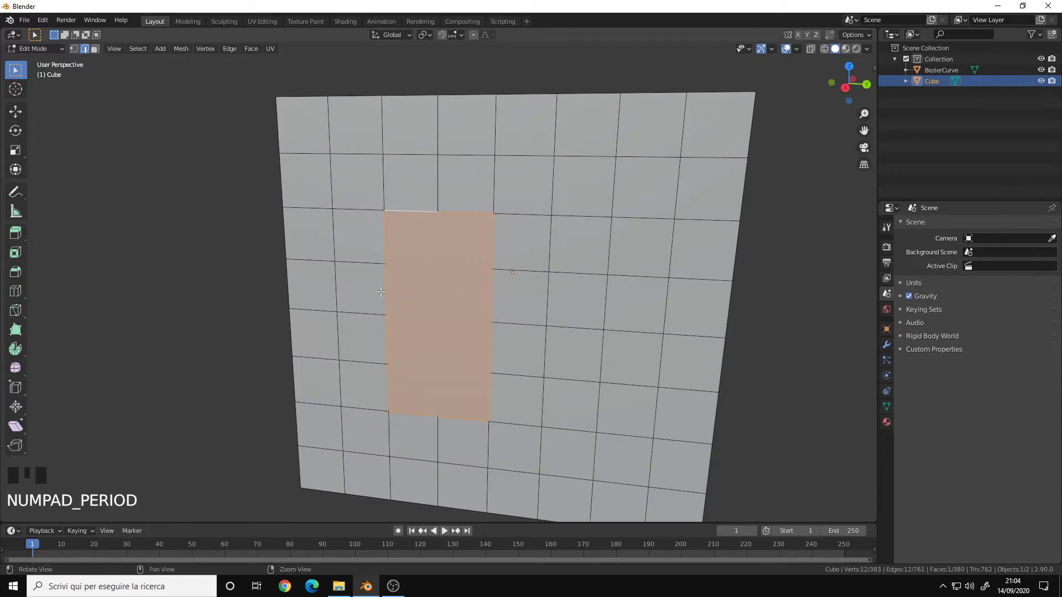
pyautogui.keyDown('alt'); pyautogui.moveTo(382, 291); pyautogui.dragTo(381, 249, button='middle'); pyautogui.keyUp('alt')
pyautogui.keyDown('alt'); pyautogui.moveTo(382, 249); pyautogui.dragTo(368, 249); pyautogui.keyUp('alt')
pyautogui.keyDown('alt'); pyautogui.moveTo(368, 249); pyautogui.dragTo(452, 240, button='right'); pyautogui.keyUp('alt')
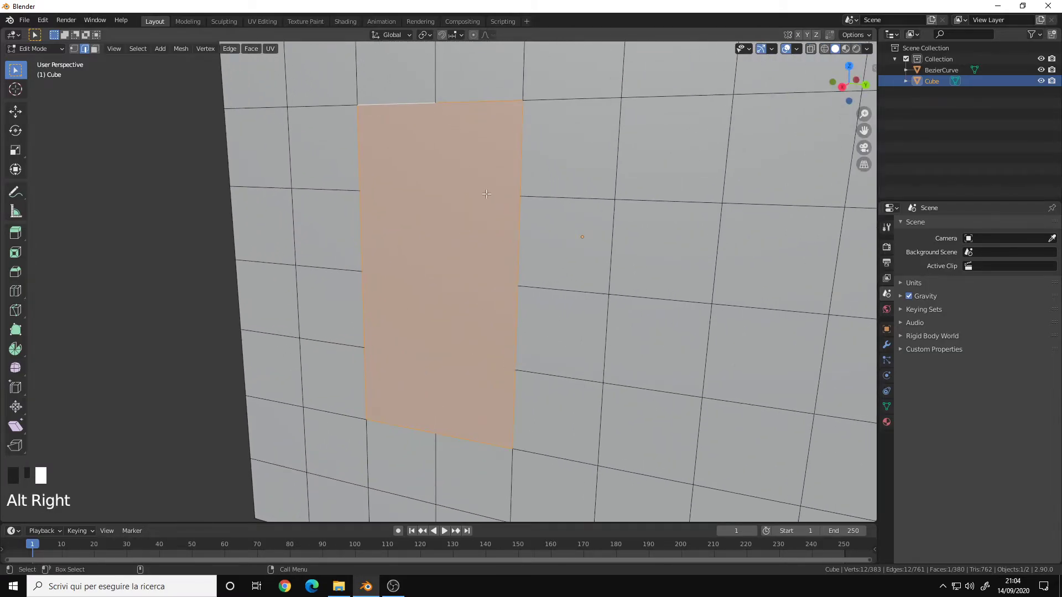
pyautogui.keyDown('alt'); pyautogui.moveTo(487, 194); pyautogui.dragTo(413, 227, button='right'); pyautogui.keyUp('alt')
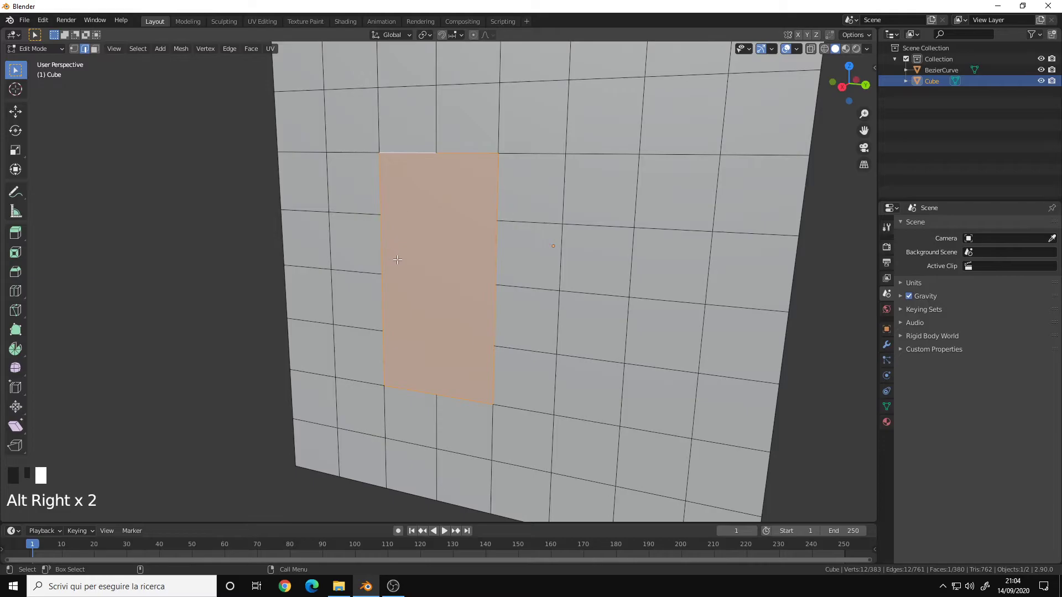
pyautogui.keyDown('alt'); pyautogui.moveTo(414, 376); pyautogui.dragTo(422, 202); pyautogui.keyUp('alt')
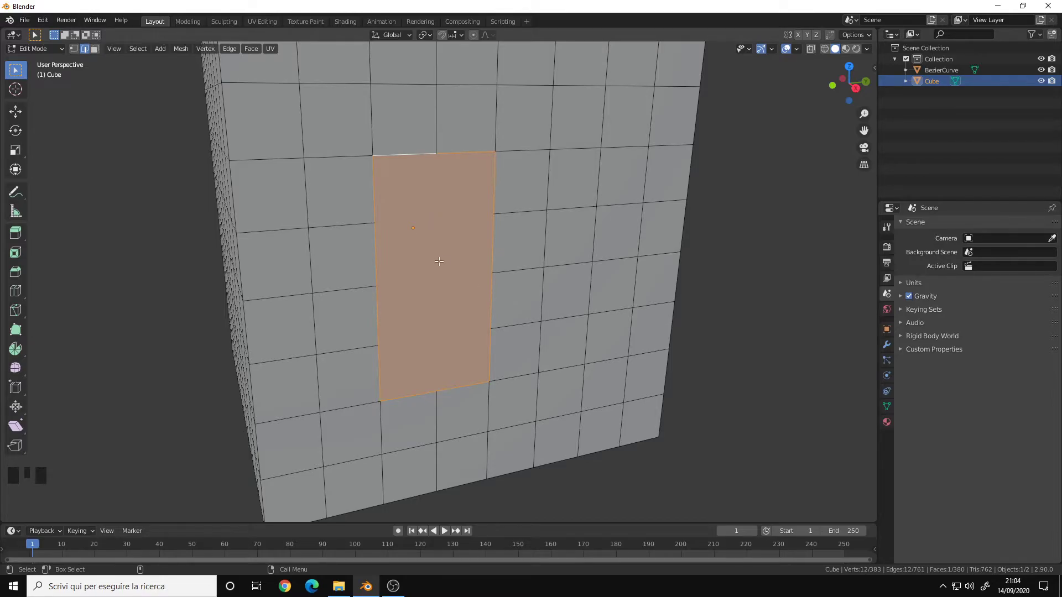
# Examine the closed rectangular opening and the cube's neighbouring sides from several angles.
pyautogui.keyDown('alt'); pyautogui.moveTo(438, 261); pyautogui.dragTo(471, 261, button='right'); pyautogui.keyUp('alt')
pyautogui.keyDown('alt'); pyautogui.moveTo(470, 261); pyautogui.dragTo(505, 268); pyautogui.keyUp('alt')
pyautogui.keyDown('alt'); pyautogui.moveTo(506, 268); pyautogui.dragTo(452, 267, button='right'); pyautogui.keyUp('alt')
pyautogui.keyDown('alt'); pyautogui.moveTo(452, 268); pyautogui.dragTo(374, 267); pyautogui.keyUp('alt')
pyautogui.keyDown('alt'); pyautogui.moveTo(375, 267); pyautogui.dragTo(456, 250, button='right'); pyautogui.keyUp('alt')
pyautogui.keyDown('alt'); pyautogui.moveTo(456, 249); pyautogui.dragTo(456, 259); pyautogui.keyUp('alt')
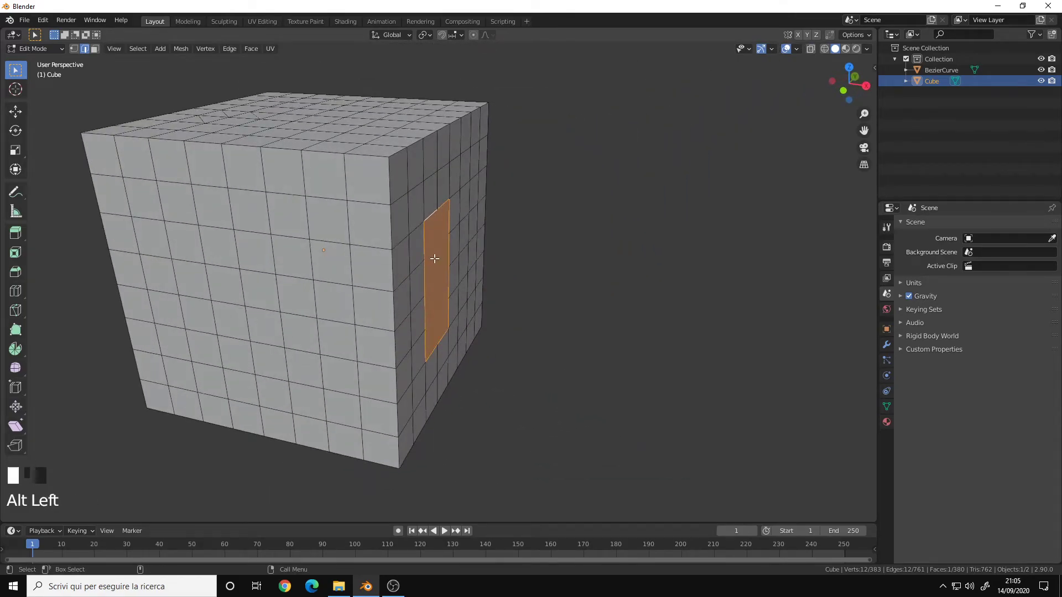
pyautogui.keyDown('alt'); pyautogui.moveTo(435, 259); pyautogui.dragTo(287, 244); pyautogui.keyUp('alt')
pyautogui.keyDown('alt'); pyautogui.moveTo(370, 230); pyautogui.dragTo(460, 237); pyautogui.keyUp('alt')
pyautogui.keyDown('alt'); pyautogui.moveTo(460, 237); pyautogui.dragTo(287, 266, button='right'); pyautogui.keyUp('alt')
# Leave the cube's Edit Mode and select the separate BezierCurve outline.
pyautogui.press('Tab')
pyautogui.keyDown('alt'); pyautogui.moveTo(553, 260); pyautogui.dragTo(383, 221, button='middle'); pyautogui.keyUp('alt')
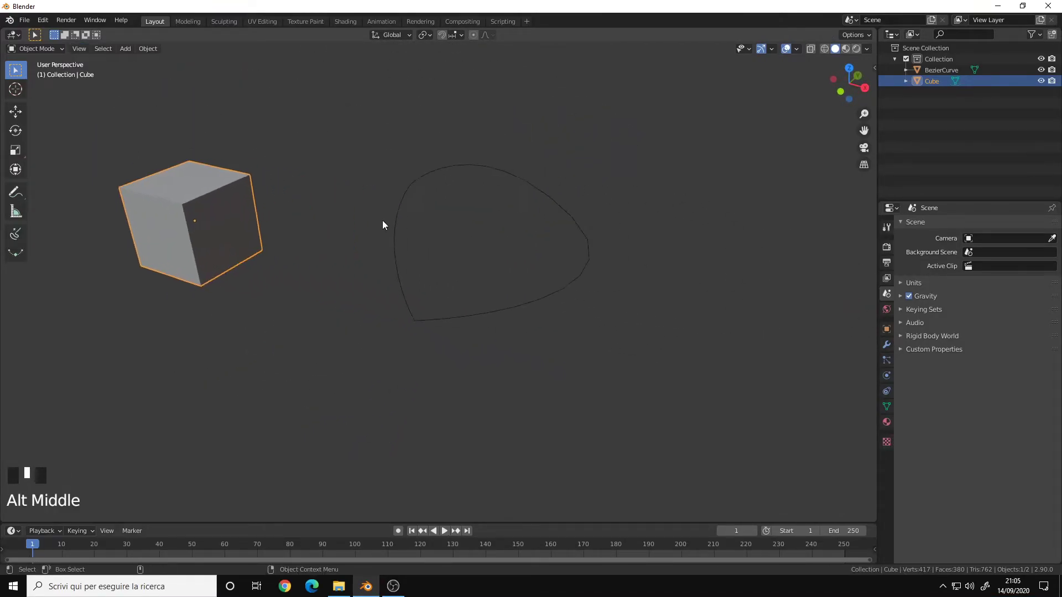
pyautogui.moveTo(389, 152); pyautogui.dragTo(434, 190)
pyautogui.keyDown('alt'); pyautogui.moveTo(400, 257); pyautogui.dragTo(410, 222); pyautogui.keyUp('alt')
pyautogui.keyDown('alt'); pyautogui.moveTo(411, 221); pyautogui.dragTo(496, 201, button='right'); pyautogui.keyUp('alt')
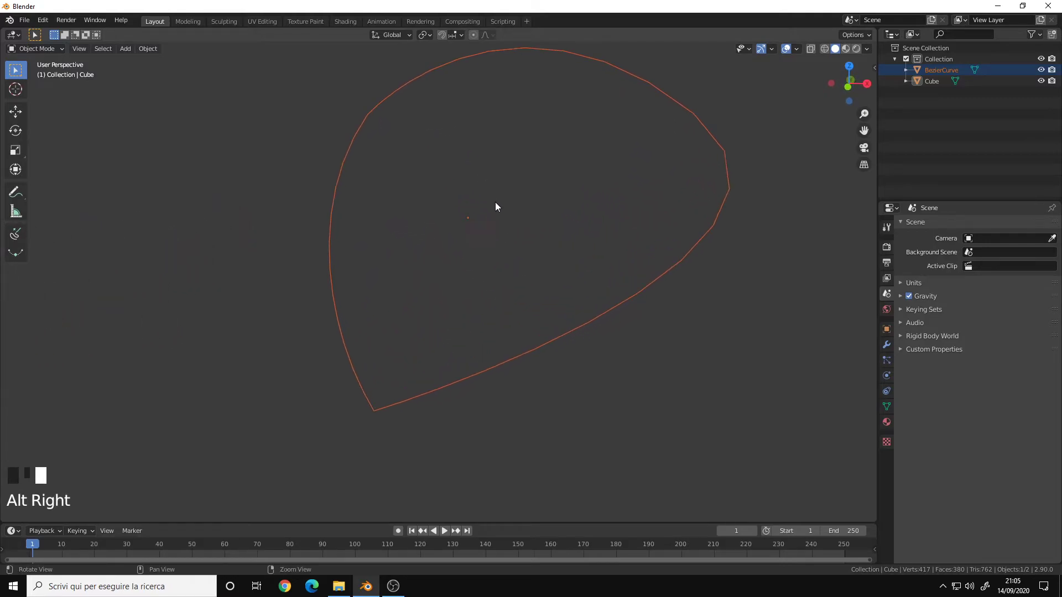
# Open the BezierCurve outline for editing in vertex mode and select all its vertices.
pyautogui.press('Tab')
pyautogui.keyDown('alt'); pyautogui.moveTo(493, 201); pyautogui.dragTo(480, 226, button='middle'); pyautogui.keyUp('alt')
pyautogui.keyDown('alt'); pyautogui.moveTo(480, 226); pyautogui.dragTo(449, 235, button='right'); pyautogui.keyUp('alt')
pyautogui.keyDown('alt'); pyautogui.moveTo(449, 235); pyautogui.dragTo(446, 224); pyautogui.keyUp('alt')
pyautogui.press('1')
pyautogui.keyDown('alt'); pyautogui.moveTo(453, 163); pyautogui.dragTo(491, 145); pyautogui.keyUp('alt')
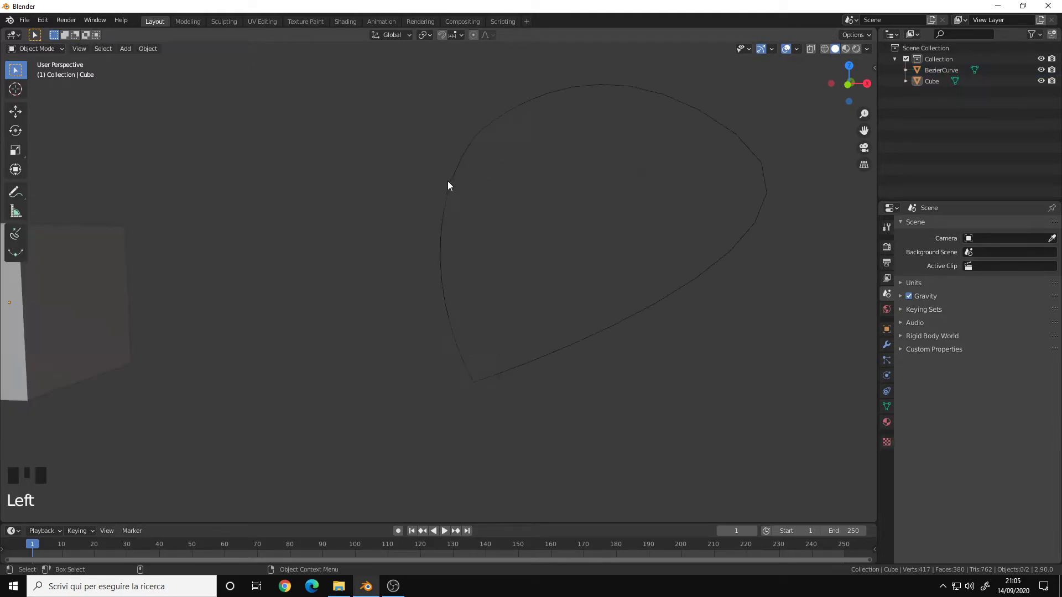
pyautogui.click(449, 184)
pyautogui.press('Tab')
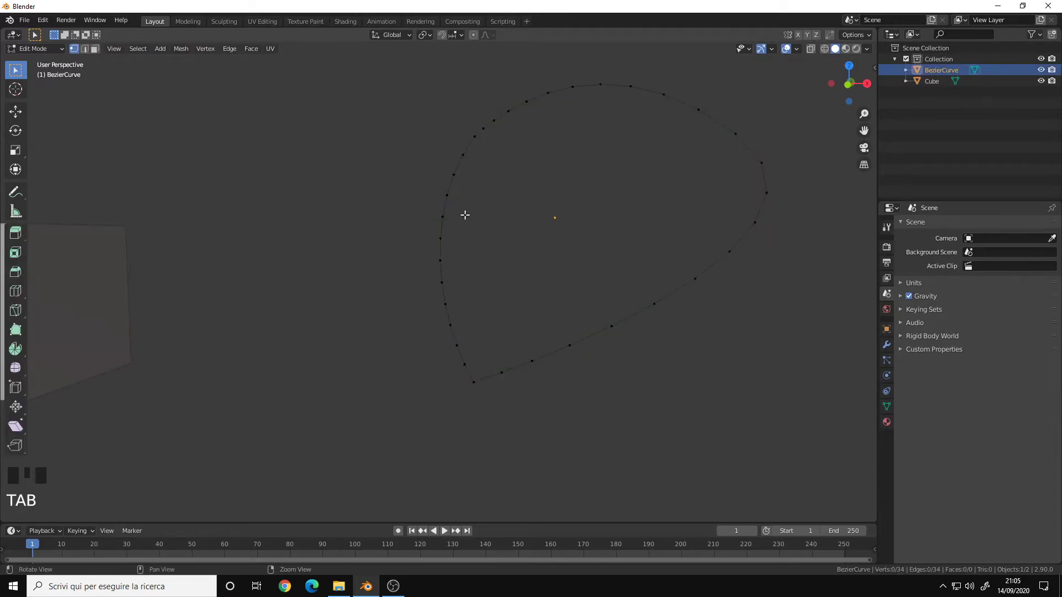
pyautogui.press('a')
pyautogui.keyDown('alt'); pyautogui.moveTo(434, 233); pyautogui.dragTo(421, 233); pyautogui.keyUp('alt')
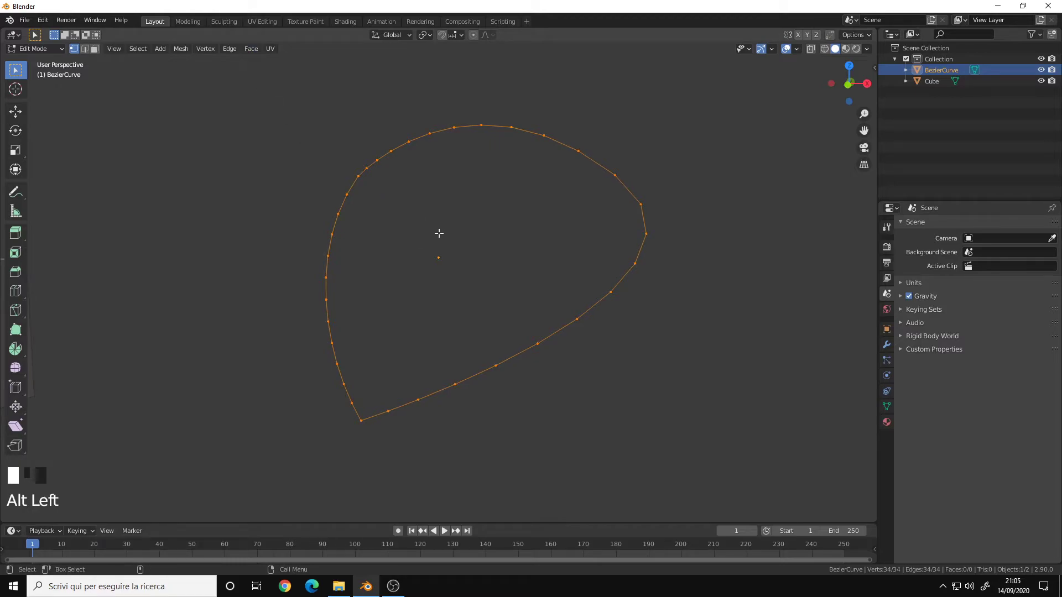
# Close the curved outline with New Edge/Face from Vertices, and undo it back to the selected open outline.
pyautogui.rightClick(416, 203)
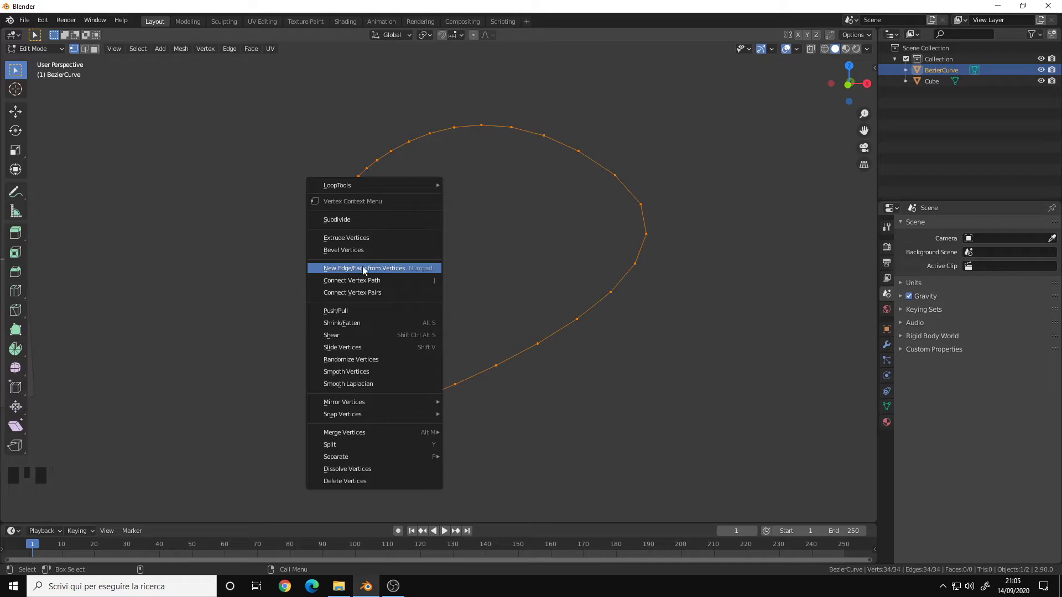
pyautogui.click(412, 269)
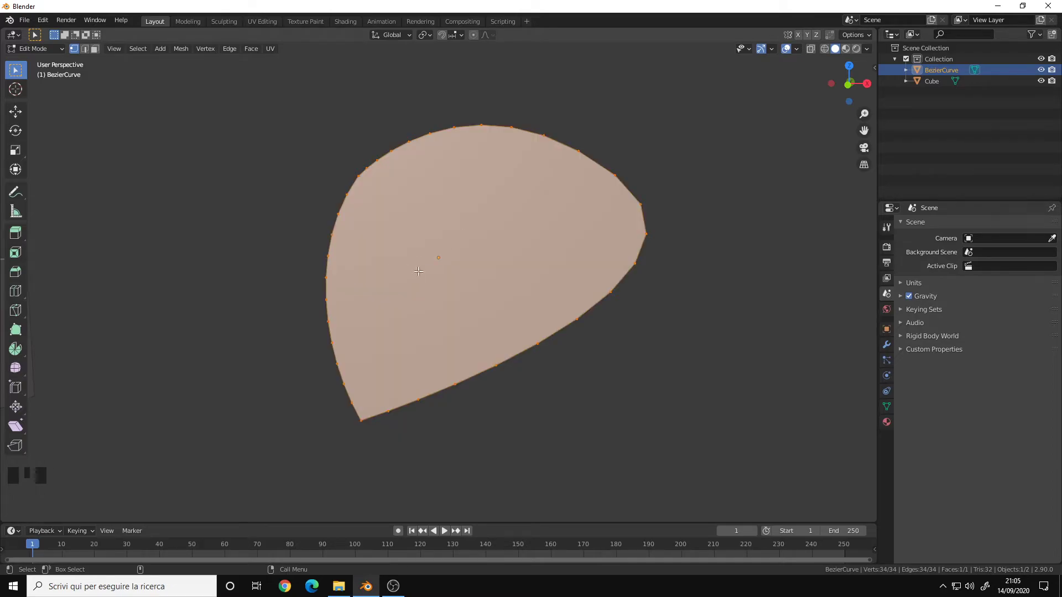
pyautogui.moveTo(429, 265)
pyautogui.keyDown('alt'); pyautogui.mouseDown()
pyautogui.moveTo(445, 256)
pyautogui.moveTo(361, 279)
pyautogui.moveTo(443, 284)
pyautogui.moveTo(445, 273)
pyautogui.moveTo(436, 256)
pyautogui.moveTo(411, 273)
pyautogui.mouseUp(); pyautogui.keyUp('alt')
pyautogui.press('a')
pyautogui.hotkey('ctrl', 'z')
pyautogui.hotkey('ctrl', 'z')
# Close the curved outline with the Fill command and undo the result.
pyautogui.click(252, 49)
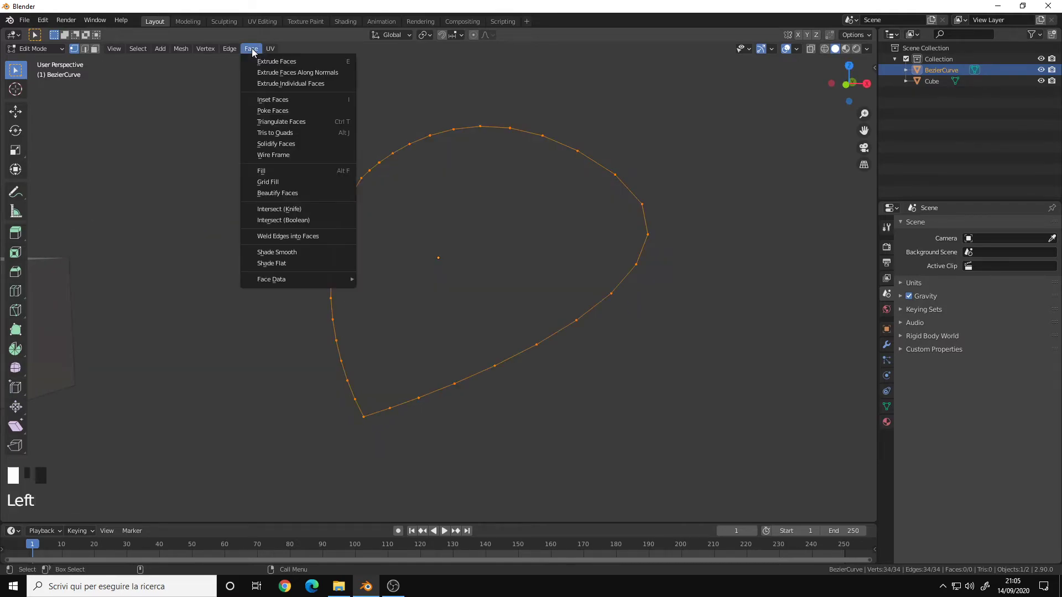
pyautogui.click(285, 171)
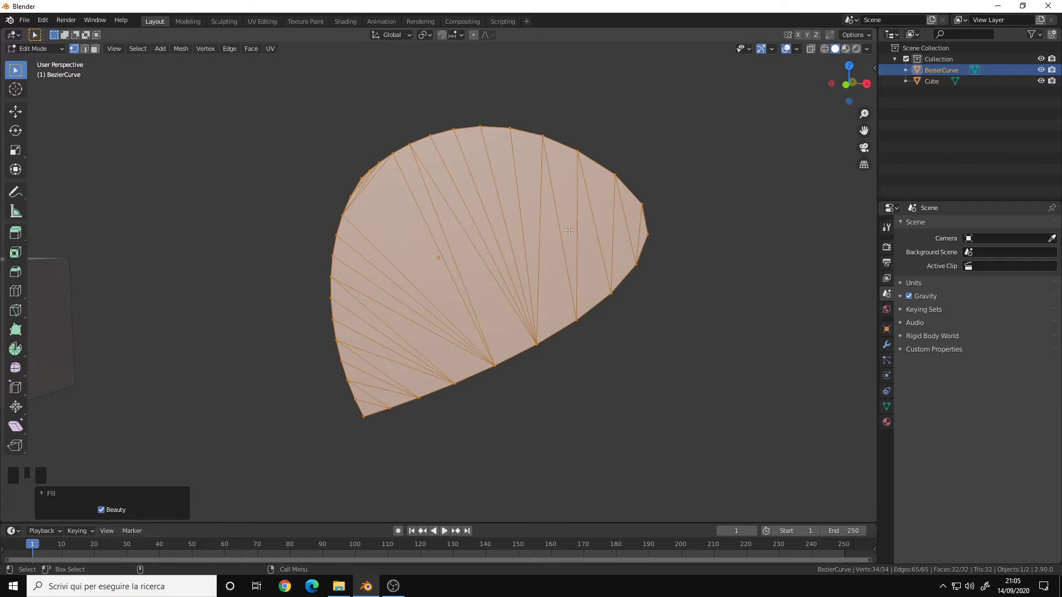
pyautogui.hotkey('ctrl', 'z')
# Close the curved outline with Grid Fill, using a span of 8 and an offset of 0.
pyautogui.click(251, 49)
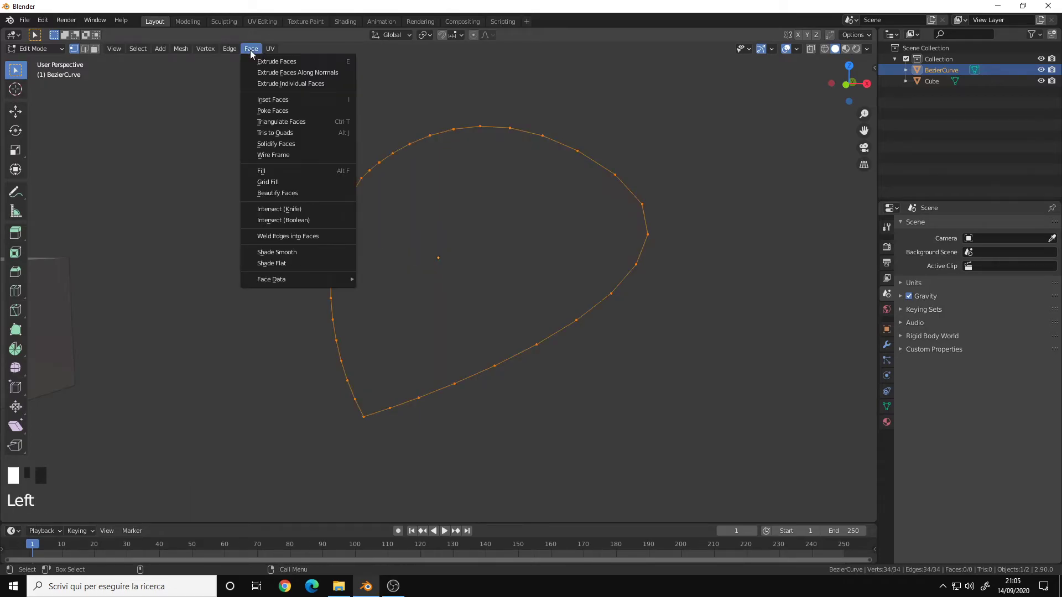
pyautogui.click(287, 184)
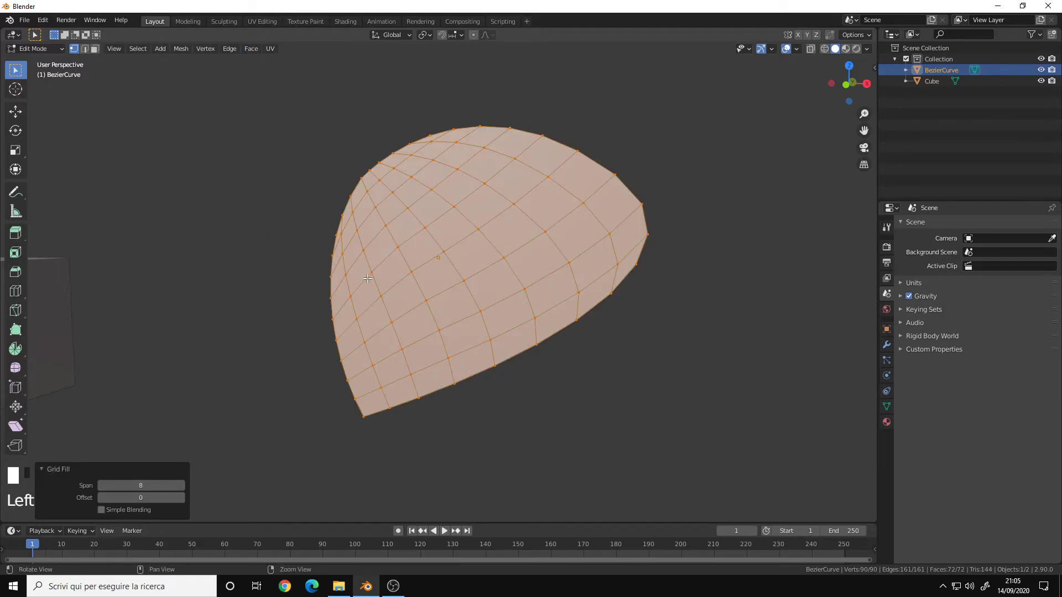
pyautogui.moveTo(407, 221)
pyautogui.keyDown('alt'); pyautogui.mouseDown()
pyautogui.moveTo(434, 229)
pyautogui.moveTo(399, 208)
pyautogui.mouseUp(); pyautogui.keyUp('alt')
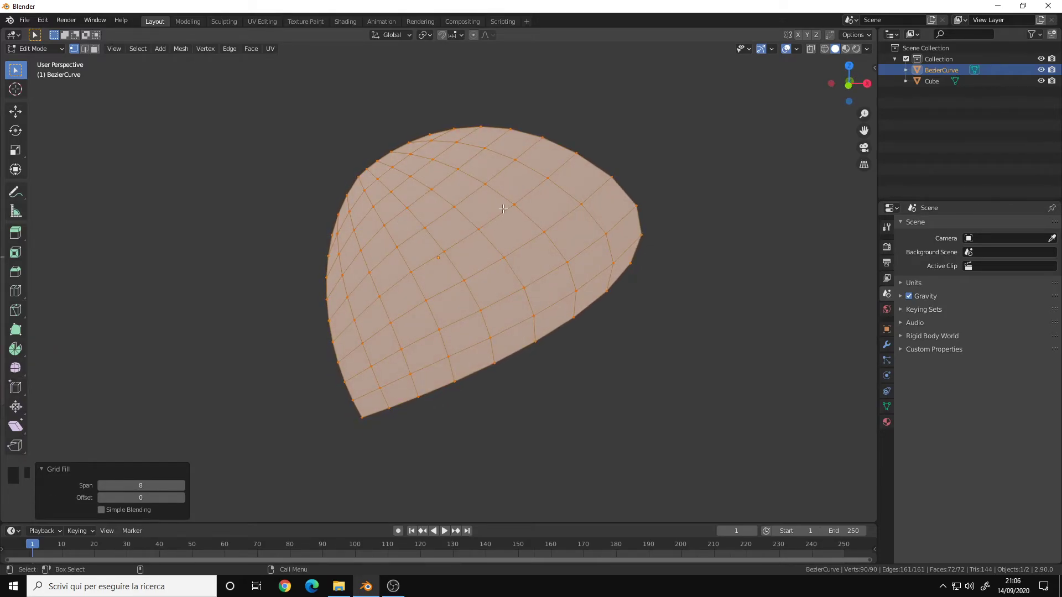
pyautogui.keyDown('alt'); pyautogui.moveTo(468, 309); pyautogui.dragTo(441, 291); pyautogui.keyUp('alt')
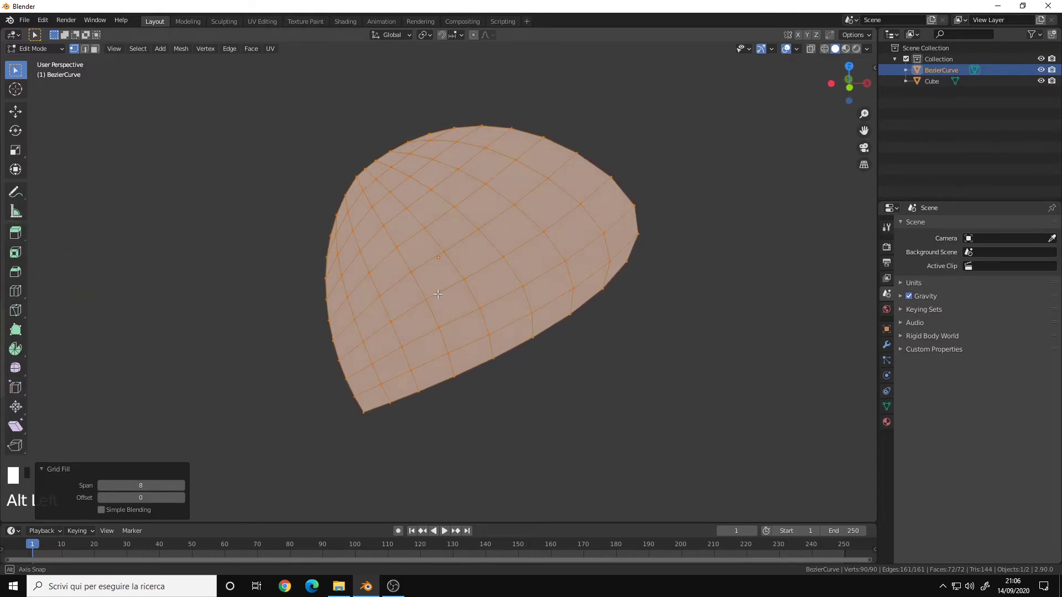
# Examine the grid-filled curved shape beside the cube in Object Mode and return to its mesh editing.
pyautogui.press('Tab')
pyautogui.keyDown('alt'); pyautogui.moveTo(441, 282); pyautogui.dragTo(382, 254, button='right'); pyautogui.keyUp('alt')
pyautogui.keyDown('alt'); pyautogui.moveTo(382, 254); pyautogui.dragTo(531, 233, button='middle'); pyautogui.keyUp('alt')
pyautogui.keyDown('alt'); pyautogui.moveTo(531, 232); pyautogui.dragTo(520, 257); pyautogui.keyUp('alt')
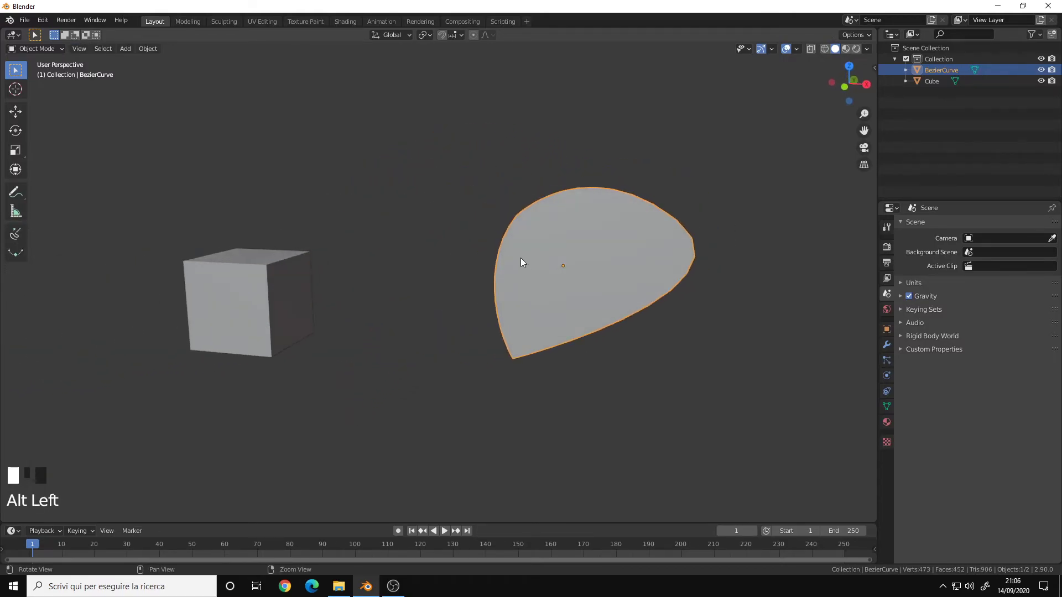
pyautogui.keyDown('alt'); pyautogui.moveTo(519, 258); pyautogui.dragTo(464, 239, button='middle'); pyautogui.keyUp('alt')
pyautogui.keyDown('alt'); pyautogui.moveTo(464, 239); pyautogui.dragTo(512, 239, button='right'); pyautogui.keyUp('alt')
pyautogui.keyDown('alt'); pyautogui.moveTo(514, 244); pyautogui.dragTo(429, 244); pyautogui.keyUp('alt')
pyautogui.press('Tab')
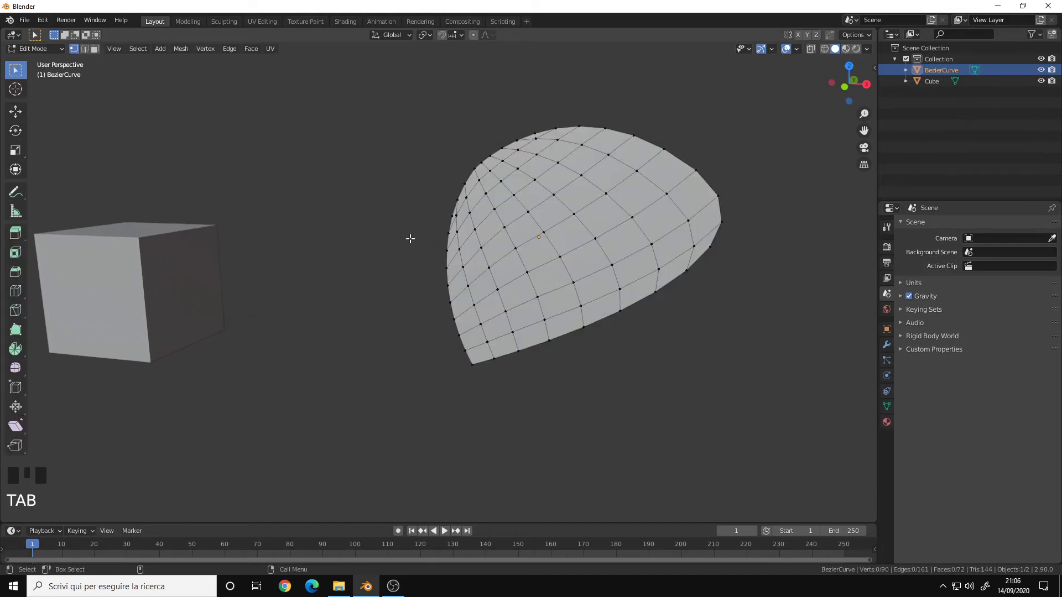
# Undo the grid fill, back to the open curved outline with all its vertices selected.
pyautogui.keyDown('alt'); pyautogui.moveTo(410, 238); pyautogui.dragTo(408, 221, button='middle'); pyautogui.keyUp('alt')
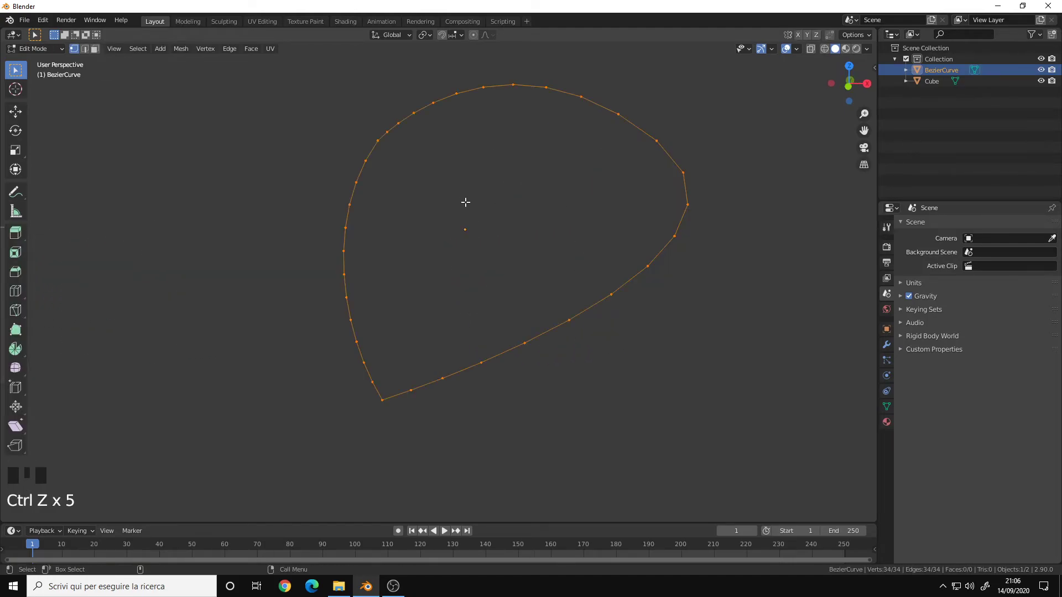
pyautogui.keyDown('alt'); pyautogui.moveTo(466, 201); pyautogui.dragTo(459, 215, button='middle'); pyautogui.keyUp('alt')
pyautogui.keyDown('alt'); pyautogui.moveTo(459, 216); pyautogui.dragTo(457, 214); pyautogui.keyUp('alt')
pyautogui.keyDown('alt'); pyautogui.moveTo(458, 214); pyautogui.dragTo(341, 173, button='right'); pyautogui.keyUp('alt')
# Apply Fill to the curved outline once more for comparison and undo it.
pyautogui.click(245, 49)
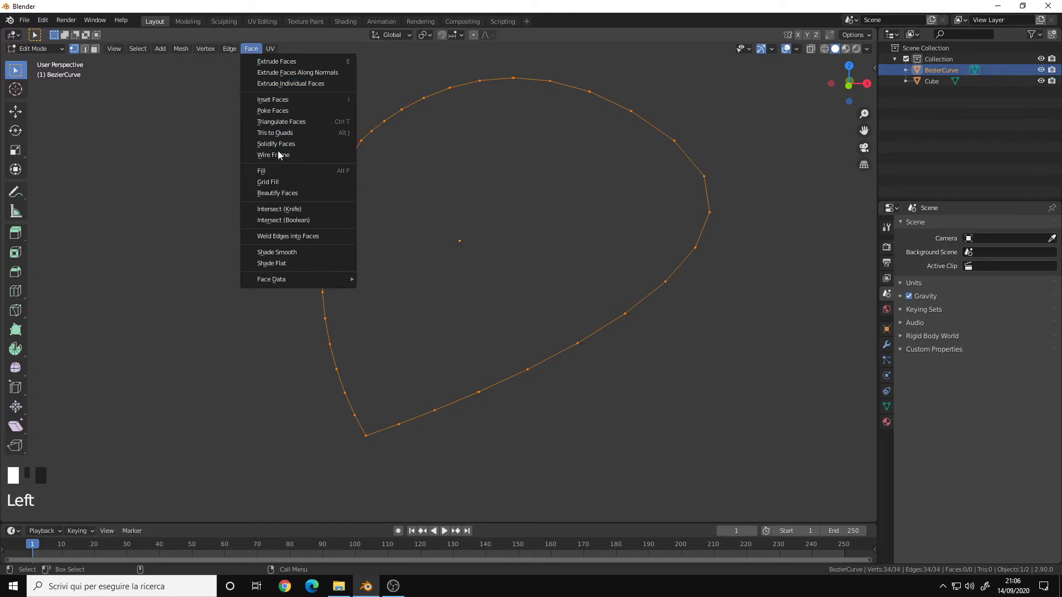
pyautogui.click(279, 171)
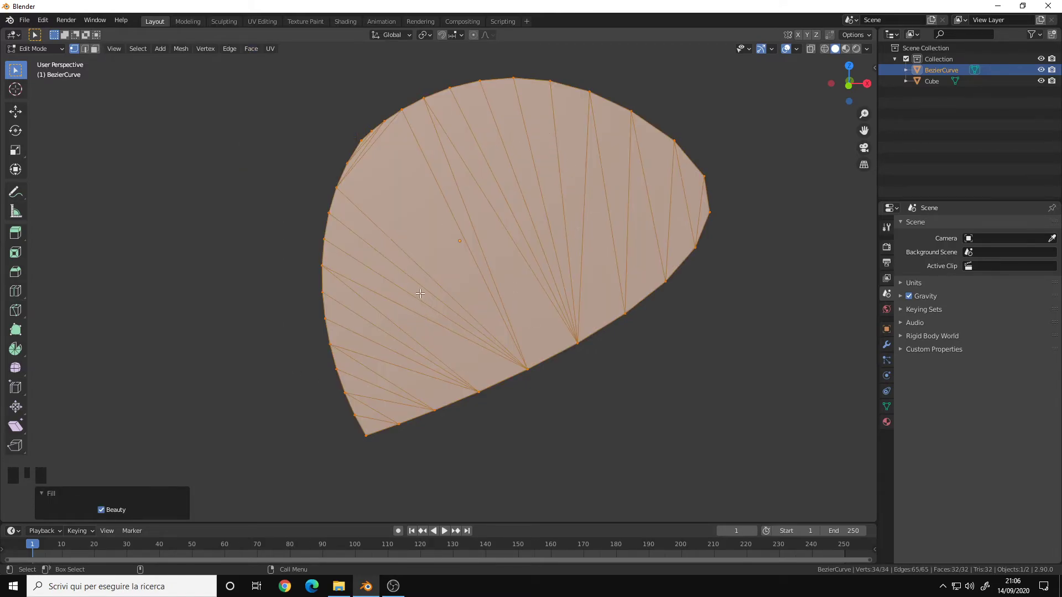
pyautogui.hotkey('ctrl', 'z')
# Apply Grid Fill with a span of 8 to the curved outline for comparison and undo it.
pyautogui.click(250, 49)
pyautogui.click(277, 178)
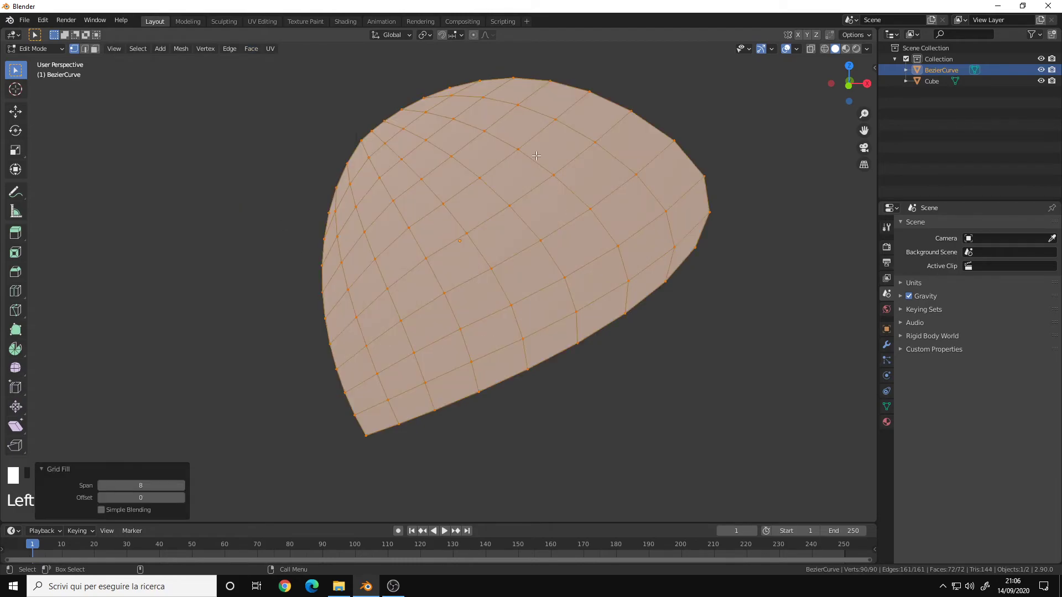
pyautogui.hotkey('ctrl', 'z')
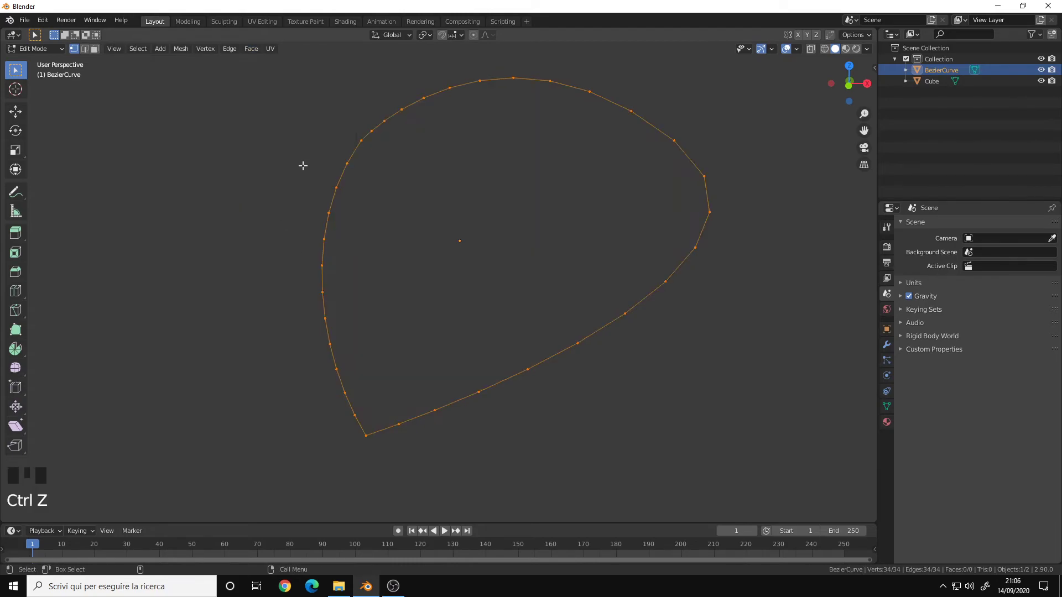
# Close the curved outline with a single face using New Edge/Face from Vertices.
pyautogui.rightClick(302, 165)
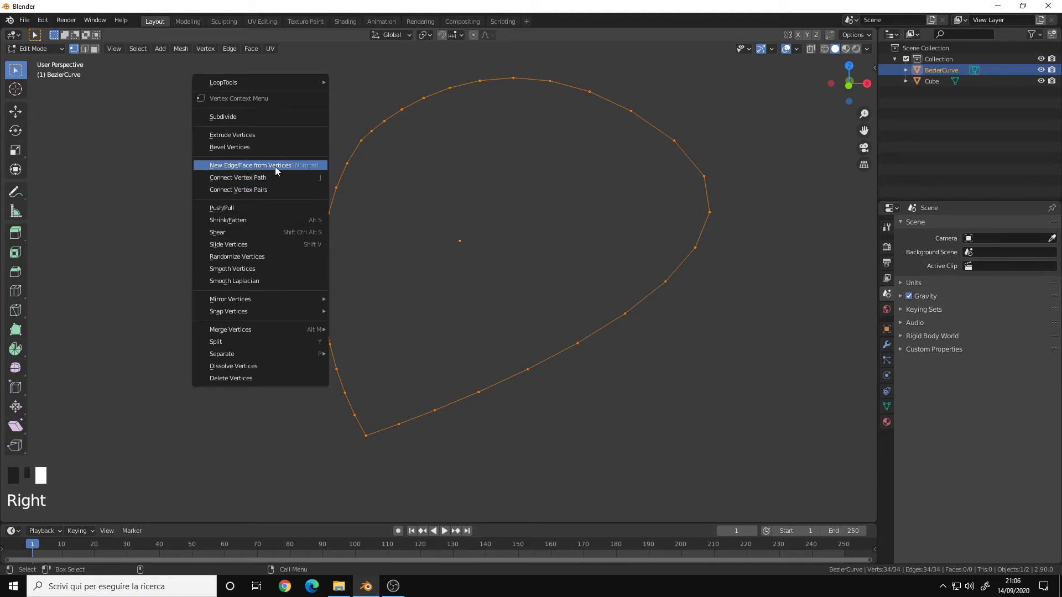
pyautogui.click(296, 166)
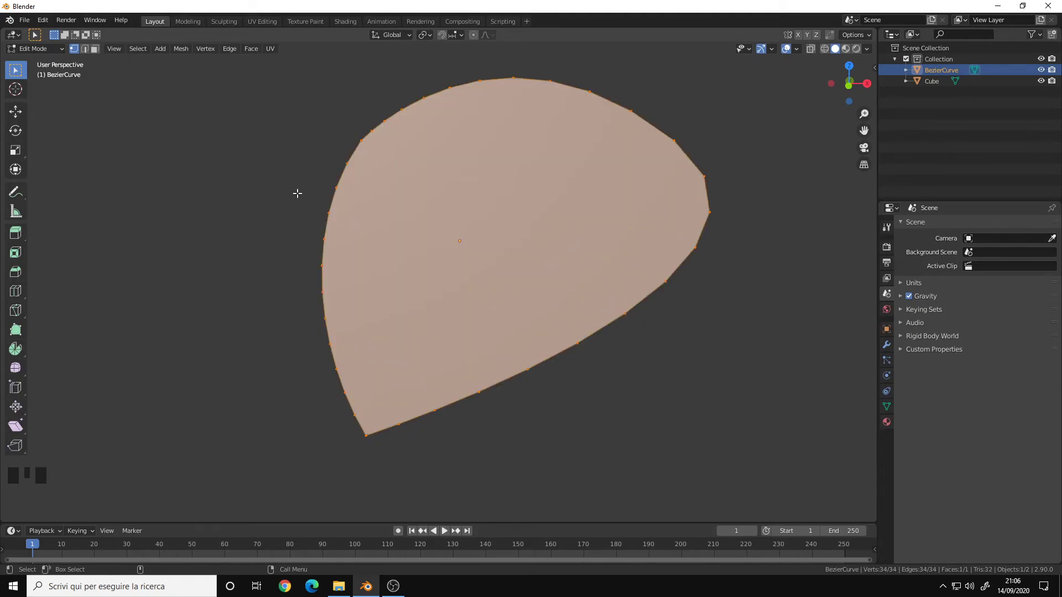
pyautogui.keyDown('alt'); pyautogui.moveTo(491, 241); pyautogui.dragTo(491, 271, button='right'); pyautogui.keyUp('alt')
pyautogui.keyDown('alt'); pyautogui.moveTo(456, 251); pyautogui.dragTo(492, 242); pyautogui.keyUp('alt')
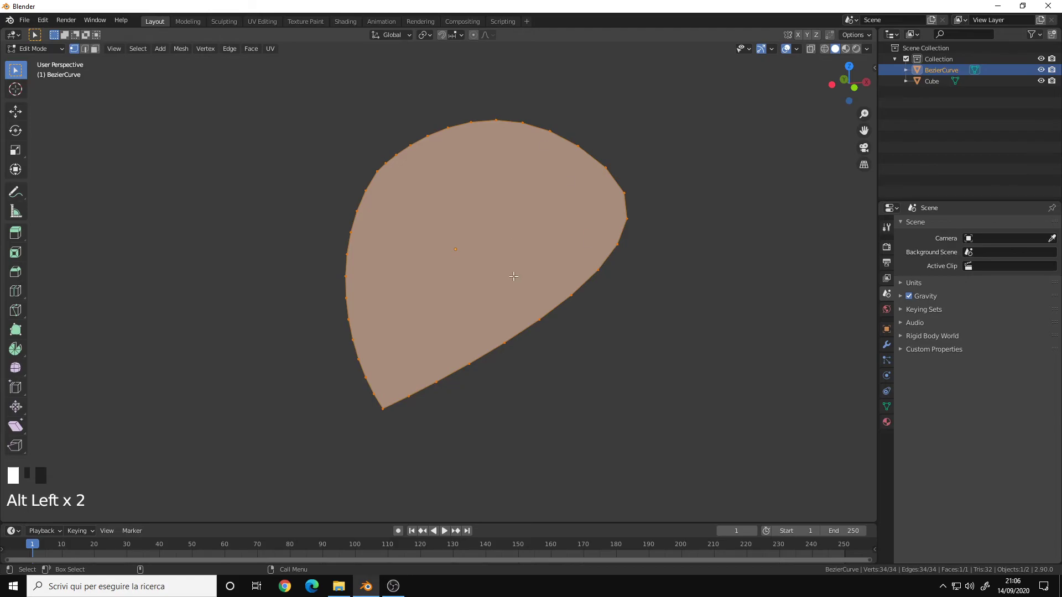
# Return to Object Mode and deselect both the curved shape and the cube.
pyautogui.press('Tab')
pyautogui.keyDown('alt'); pyautogui.moveTo(514, 257); pyautogui.dragTo(385, 317, button='right'); pyautogui.keyUp('alt')
pyautogui.keyDown('alt'); pyautogui.moveTo(404, 312); pyautogui.dragTo(430, 297, button='middle'); pyautogui.keyUp('alt')
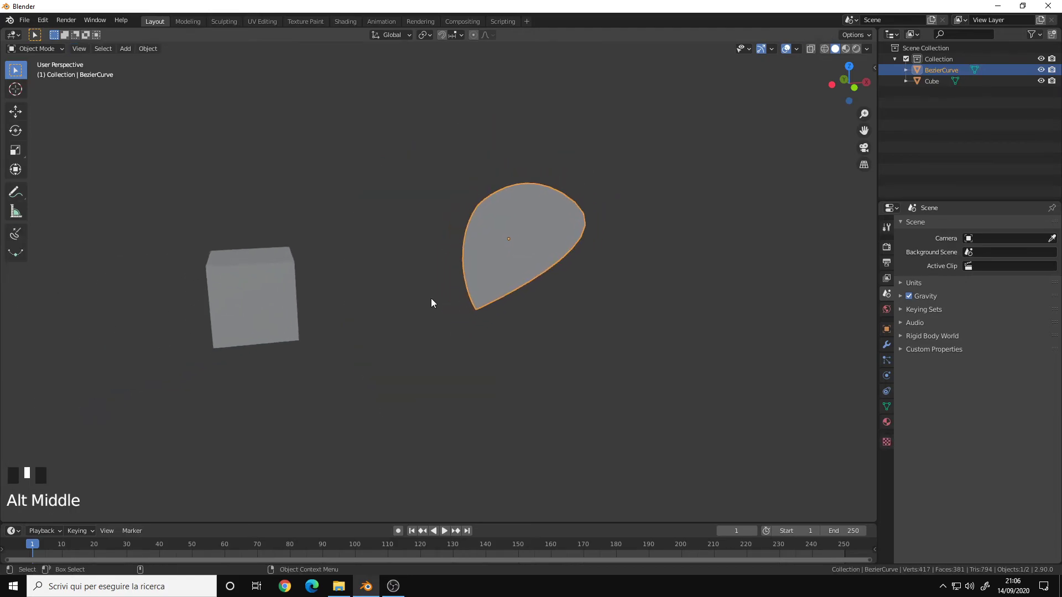
pyautogui.press('a')
pyautogui.moveTo(442, 266)
pyautogui.keyDown('alt'); pyautogui.mouseDown()
pyautogui.moveTo(467, 274)
pyautogui.moveTo(453, 255)
pyautogui.mouseUp(); pyautogui.keyUp('alt')
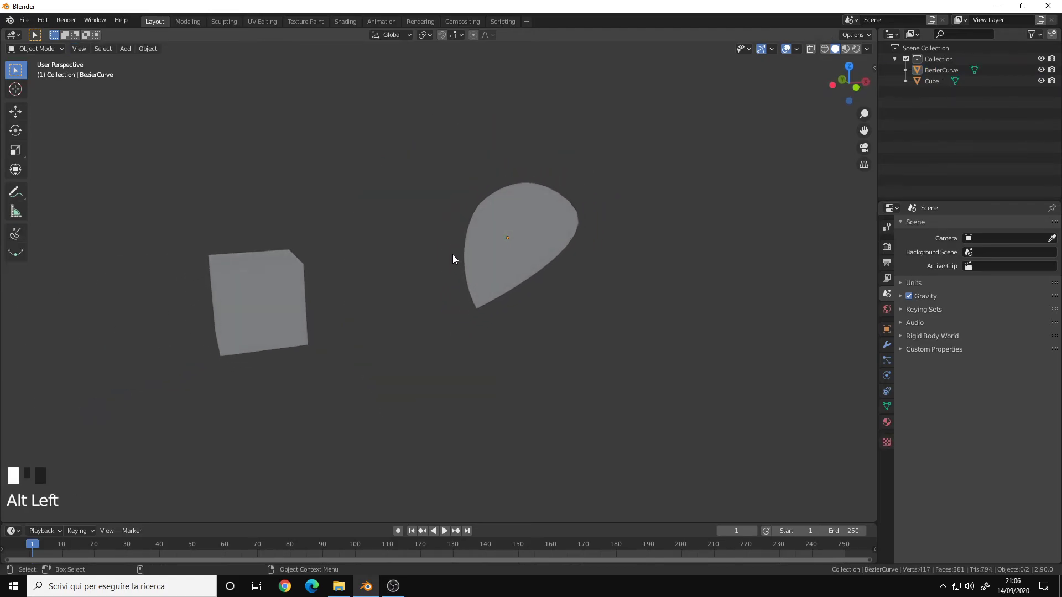